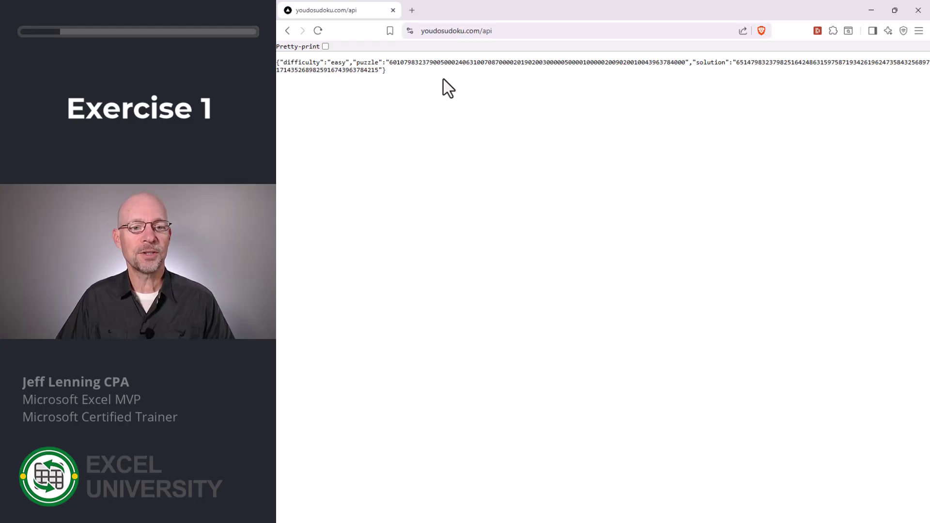
Reload the youdosudoku.com/api page three times to get a fresh easy puzzle and its solution
click(318, 30)
click(318, 31)
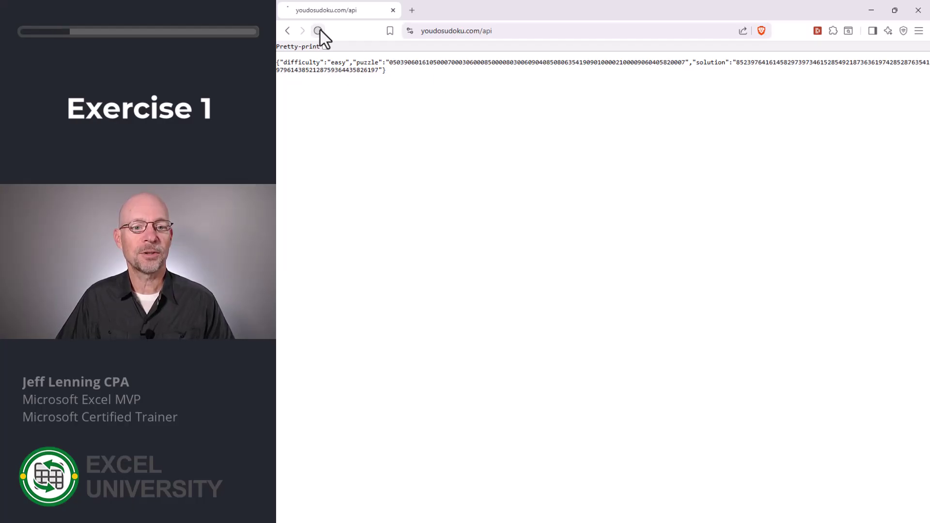
click(318, 30)
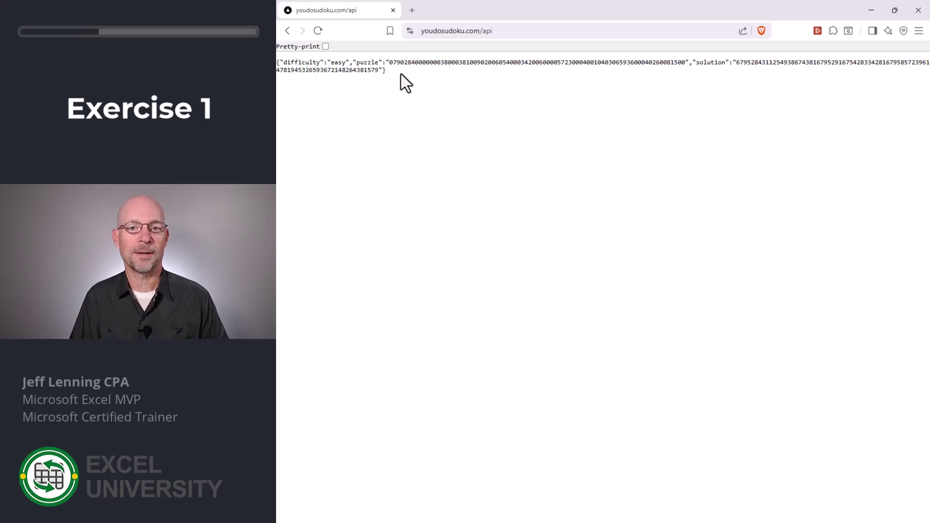
Import the youdosudoku API URL from the web into Power Query and convert the record into a table
key(alt+Tab)
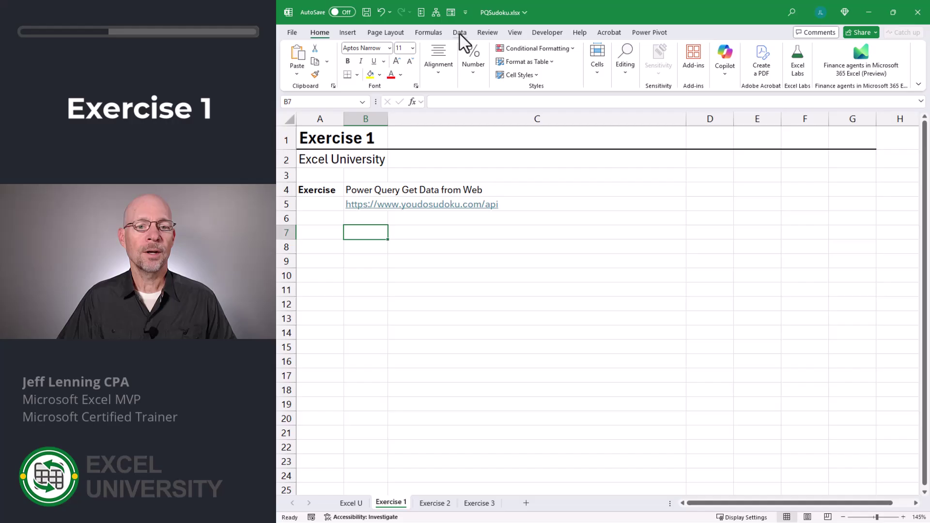
click(459, 33)
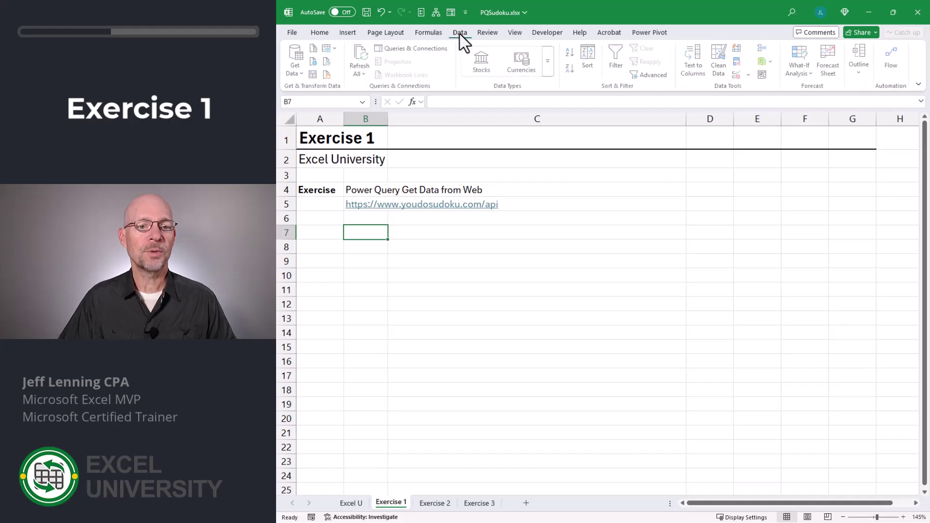
click(315, 64)
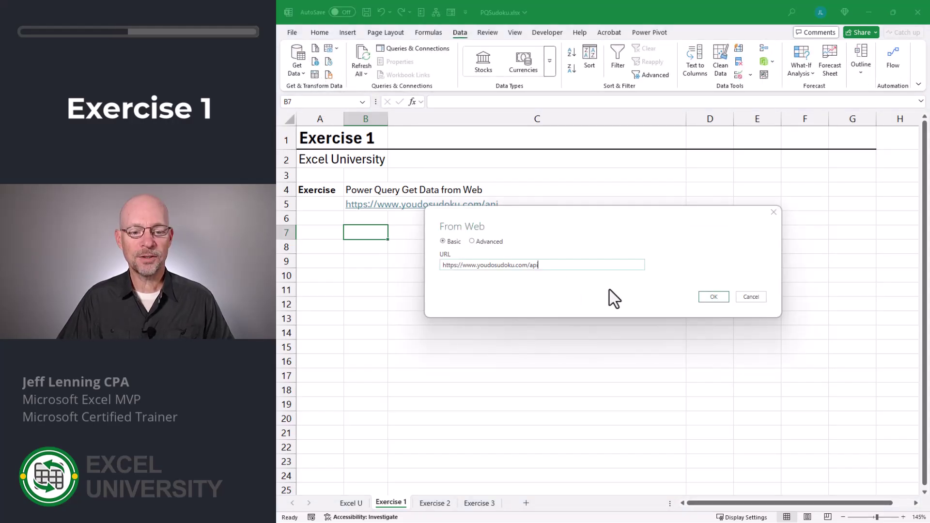
click(713, 295)
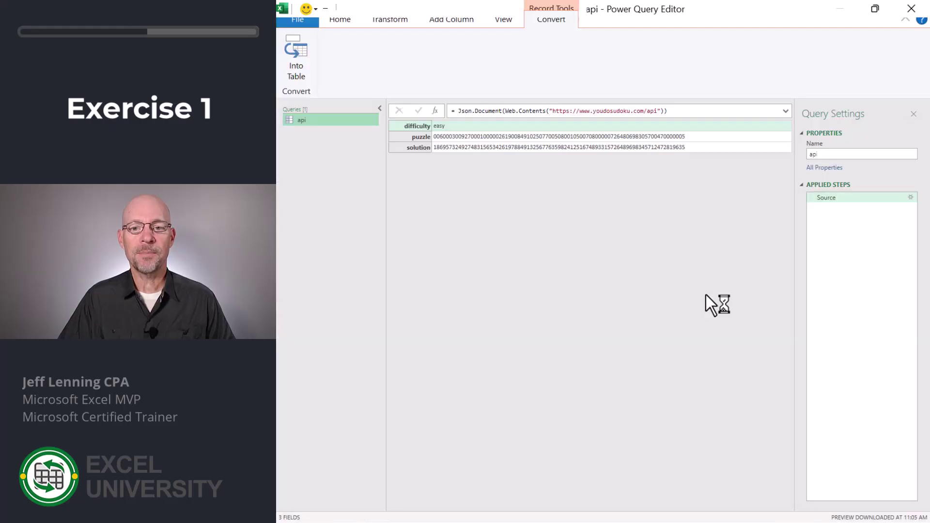
click(300, 55)
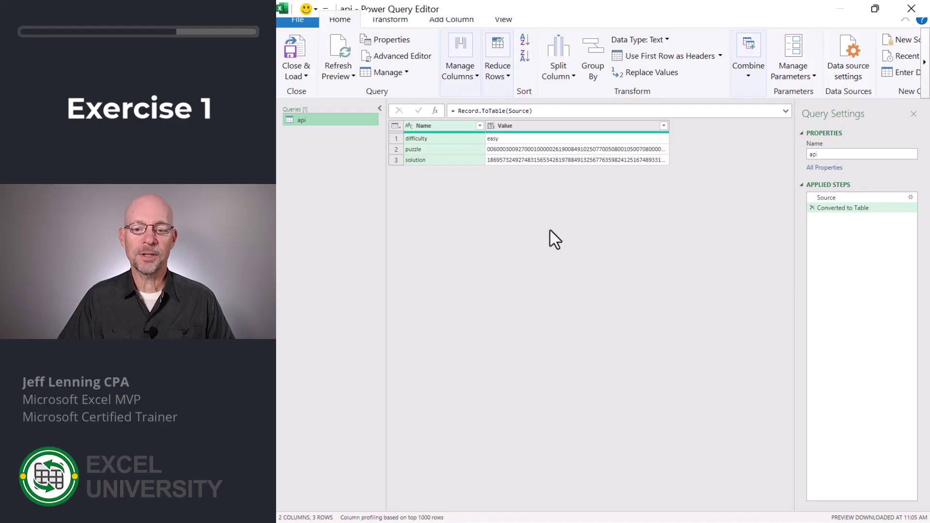
Load the api query as a table on the existing worksheet at $B$7 of Exercise 1
click(296, 76)
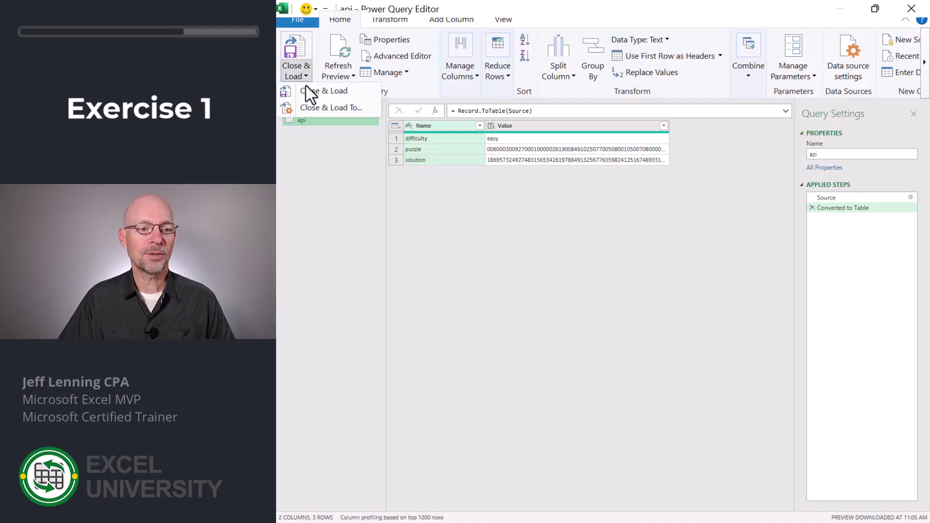
click(323, 106)
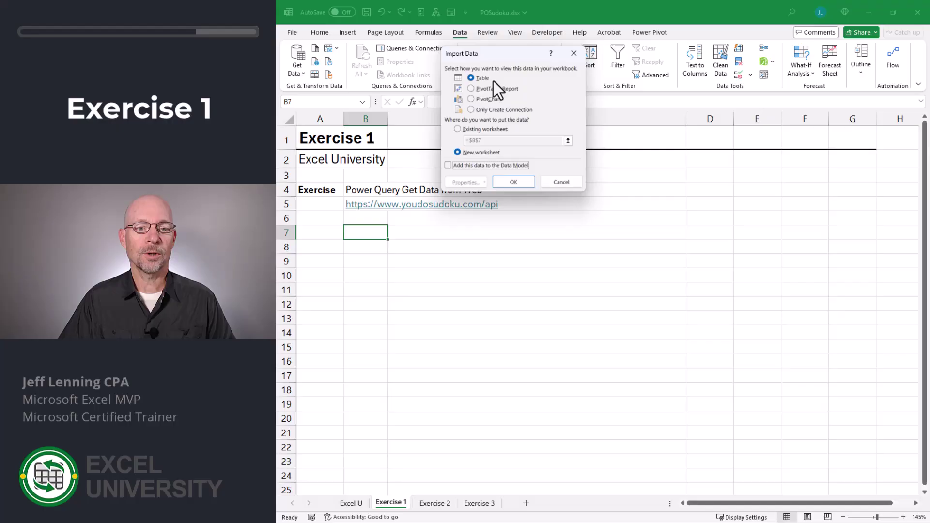
click(488, 130)
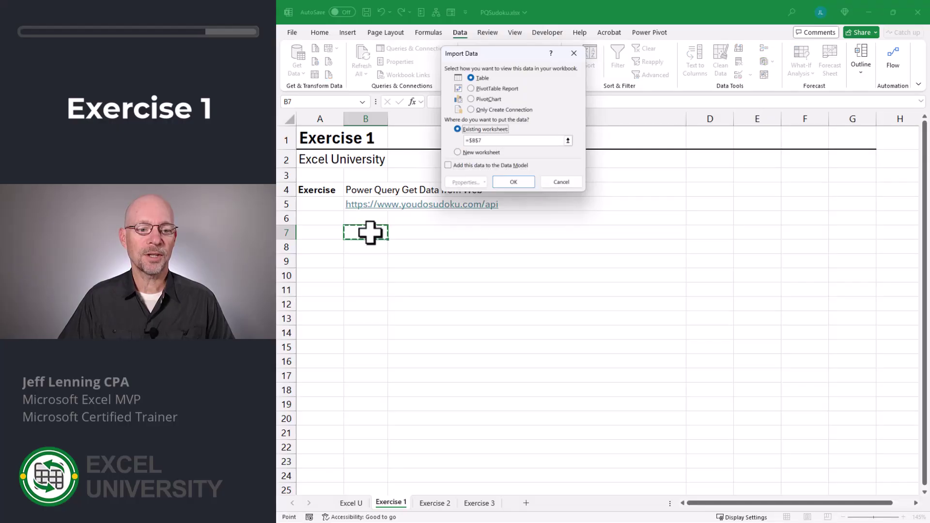
click(513, 182)
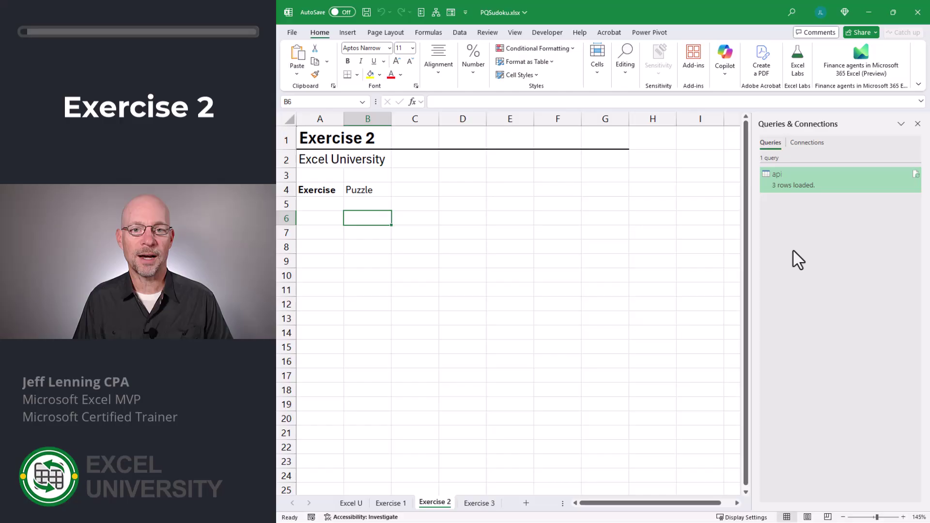
Create an api (2) reference query filtered to the puzzle row, with the Name column deleted
right_click(780, 178)
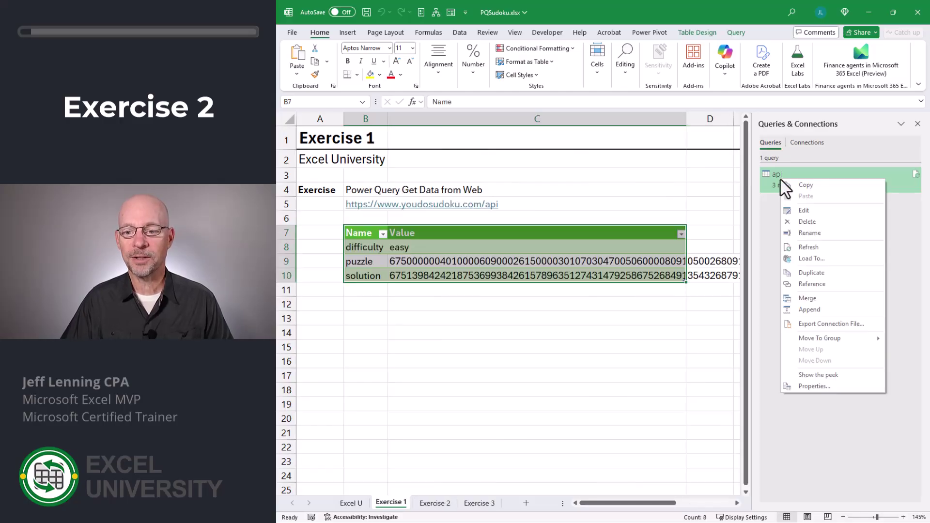
click(824, 286)
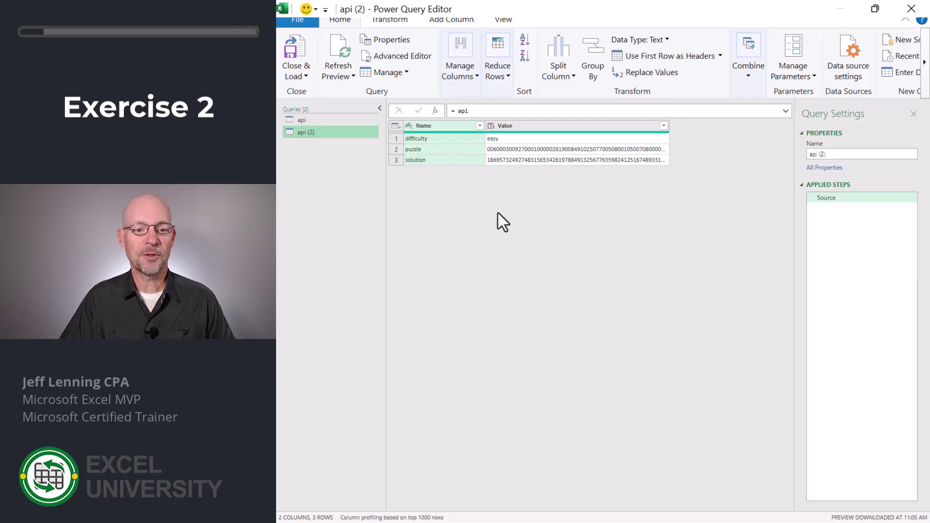
click(480, 126)
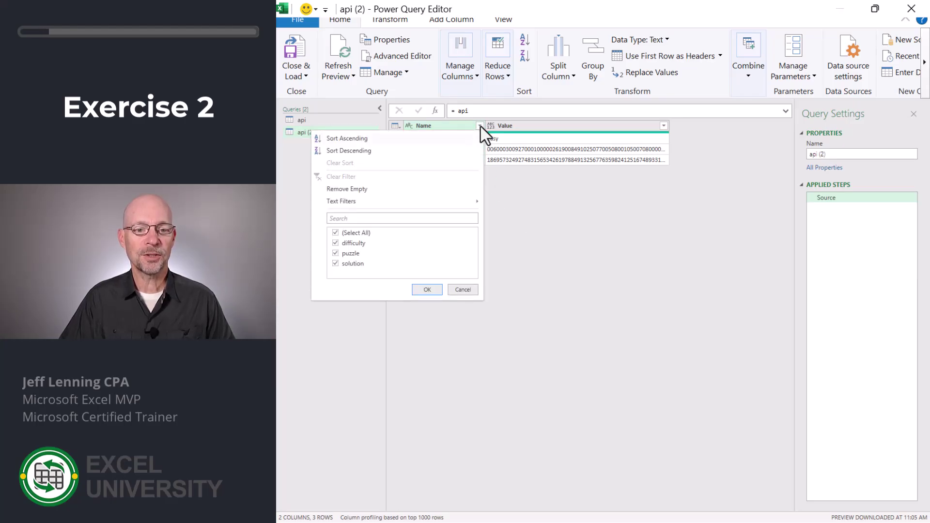
click(336, 232)
click(351, 253)
click(427, 290)
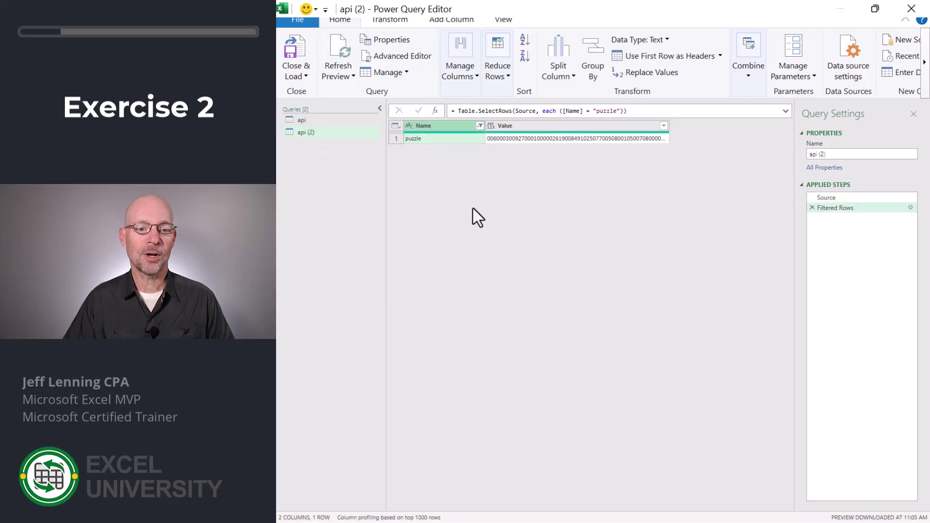
key(Delete)
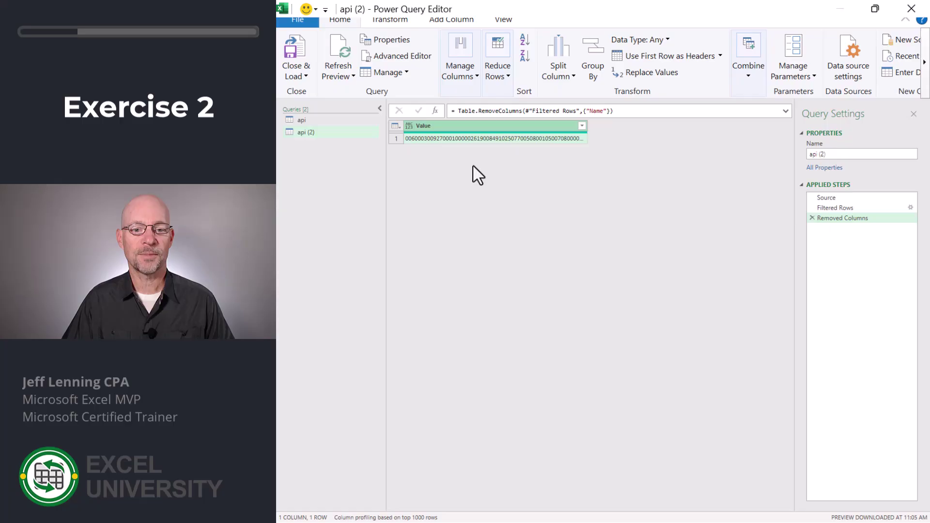
Split the puzzle string every 9 characters into rows, then delete the Changed Type step
click(562, 79)
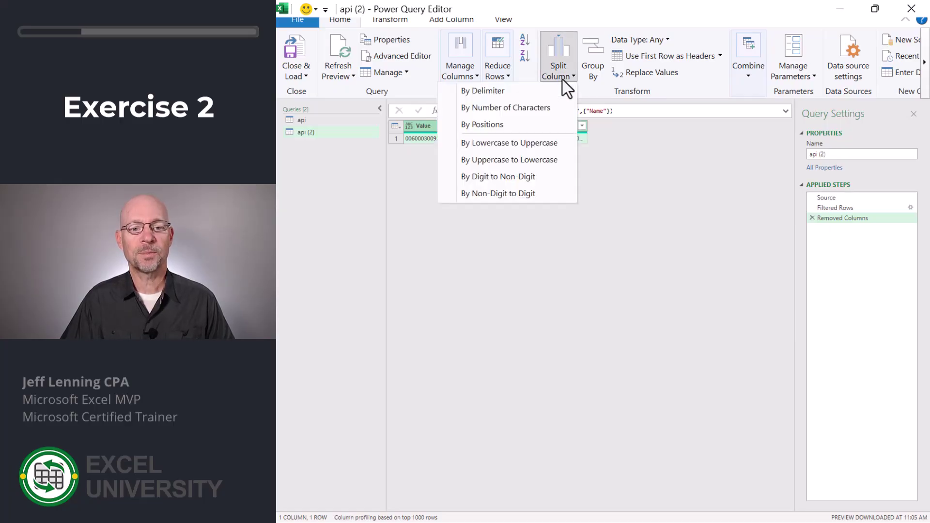
click(530, 112)
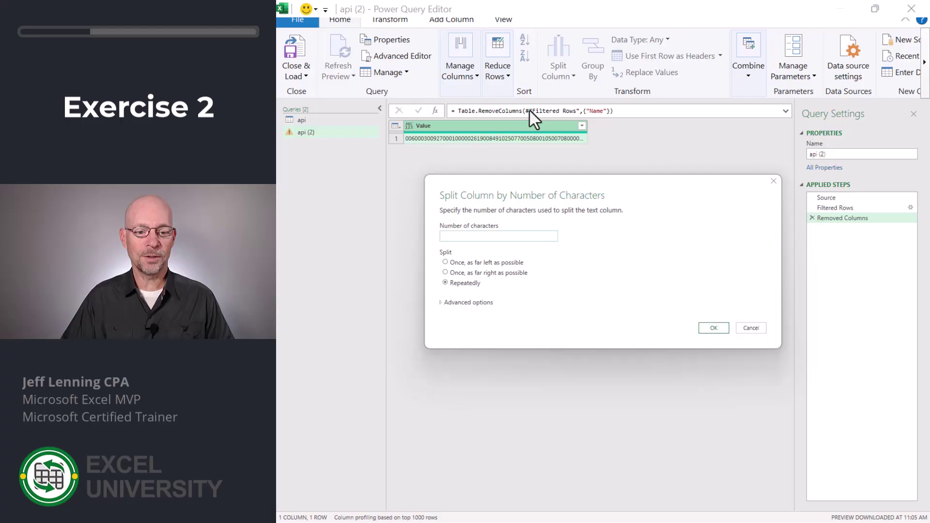
text(9)
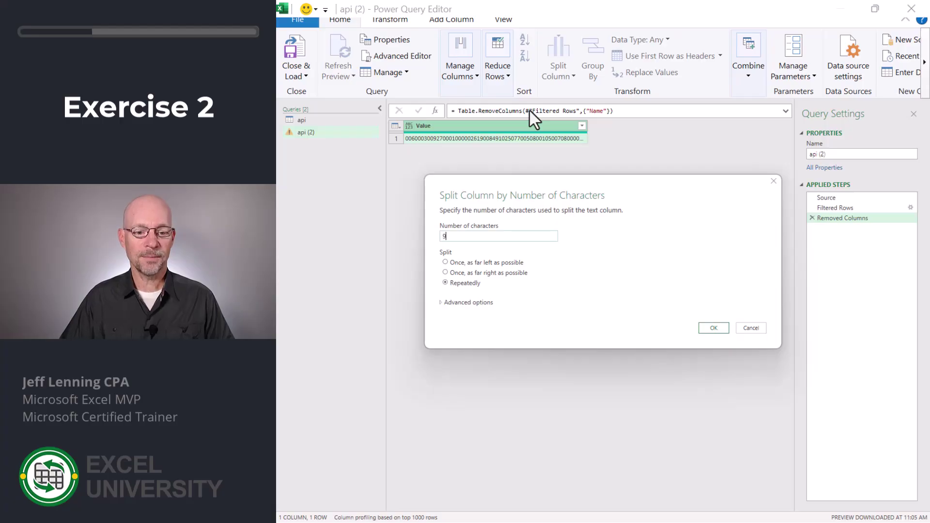
click(473, 302)
click(446, 334)
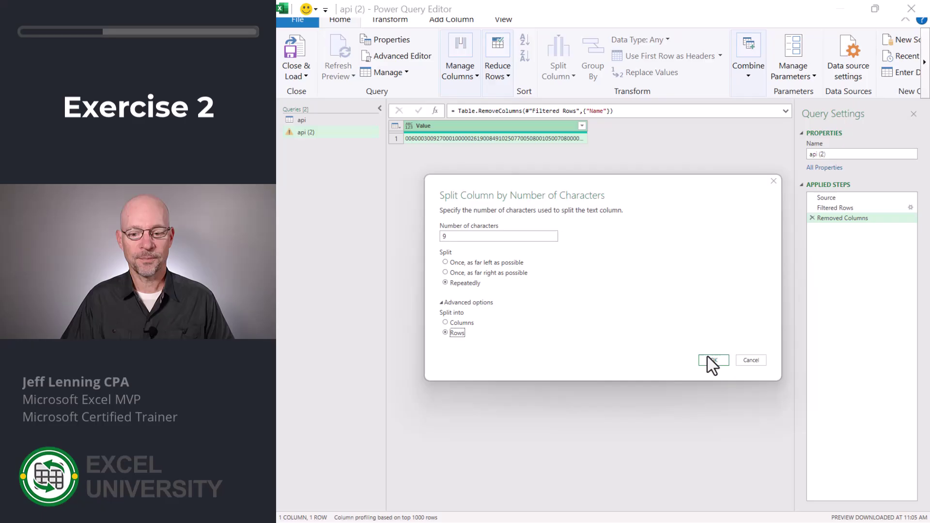
click(712, 361)
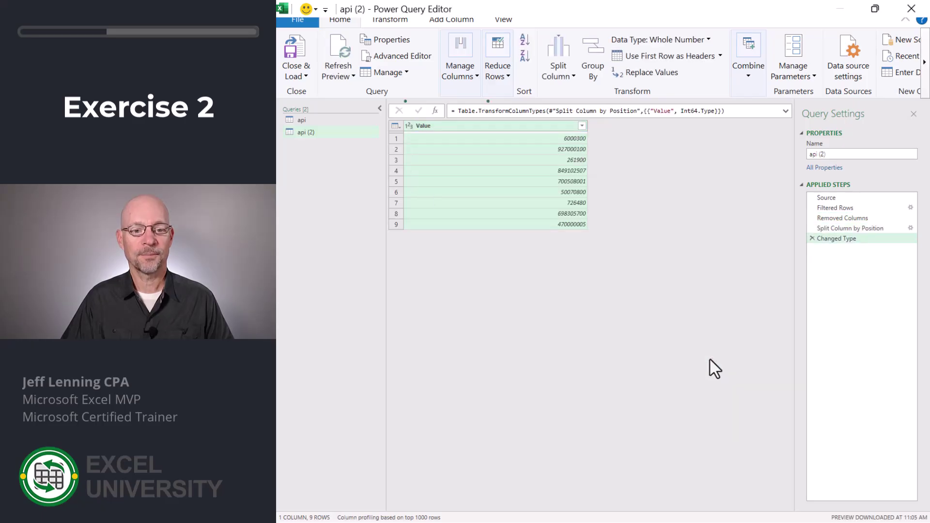
click(812, 238)
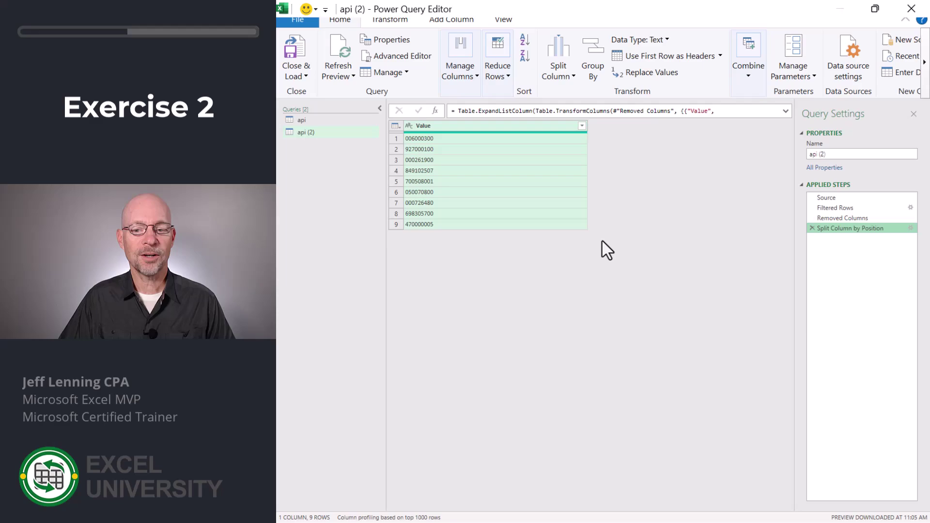
Split each row by 1 character into nine columns, Value.1 to Value.9
click(568, 79)
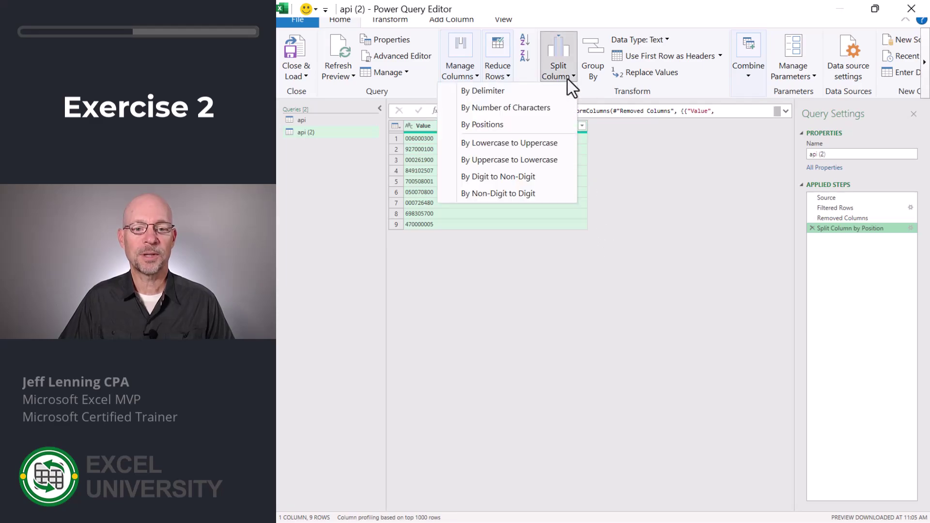
click(544, 106)
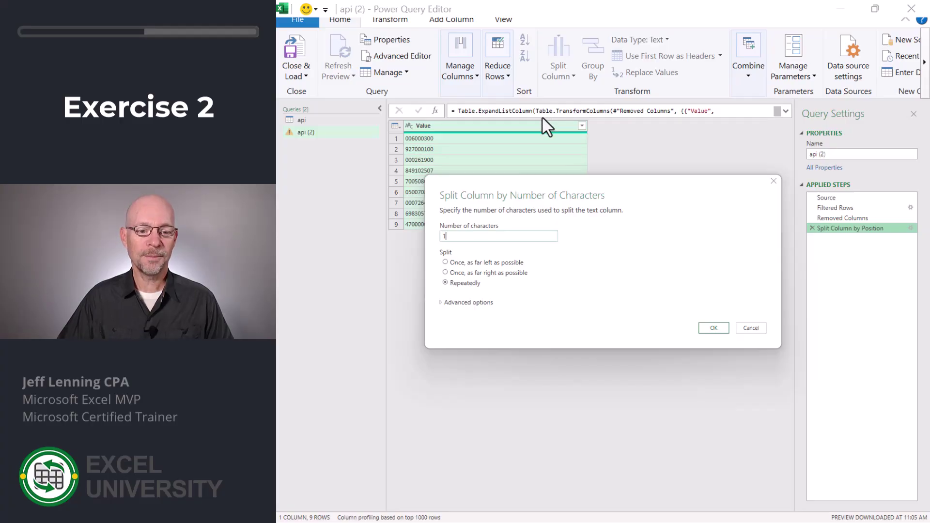
click(457, 305)
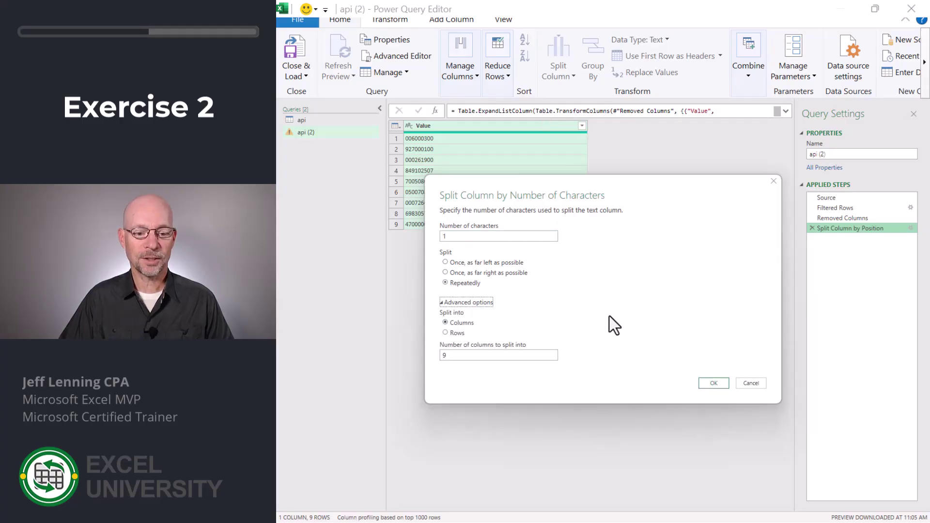
click(719, 386)
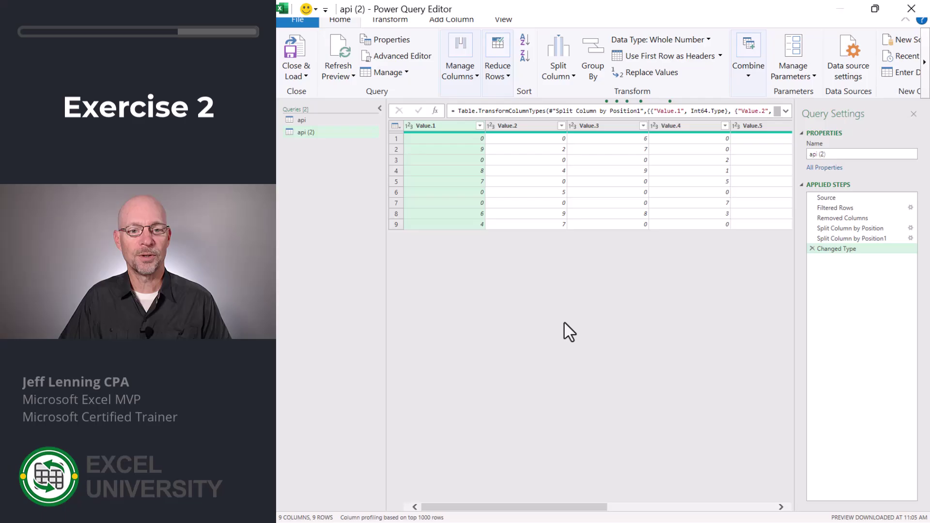
Replace 0 with null across all nine value columns of the grid
scroll(630, 193, right, 5)
shift+click(727, 126)
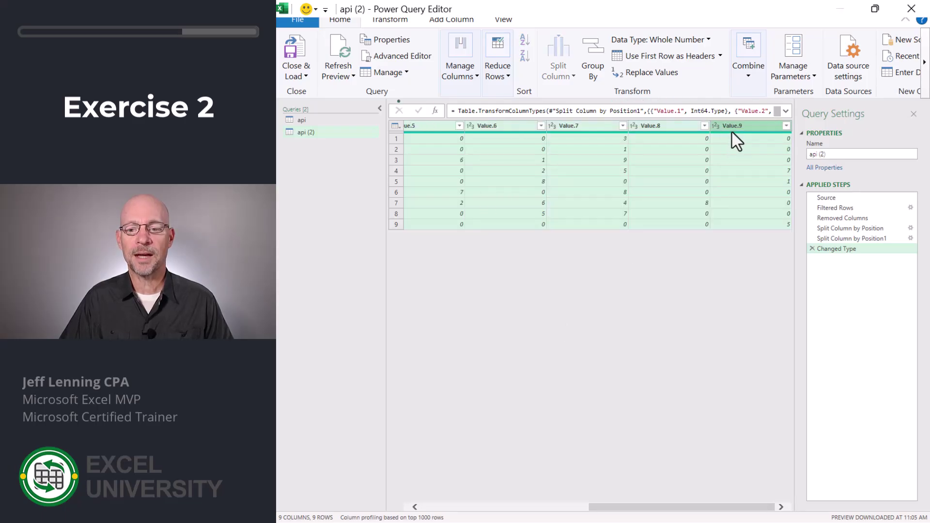
click(650, 72)
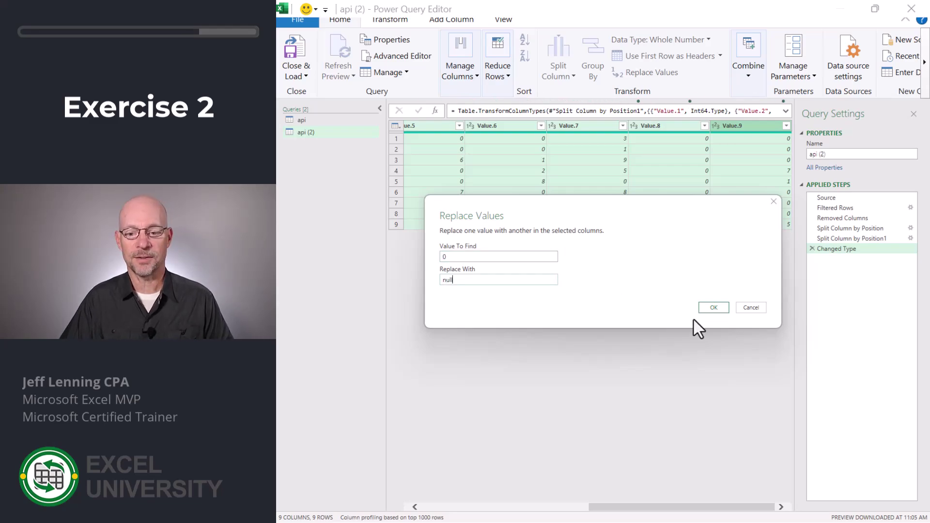
click(714, 307)
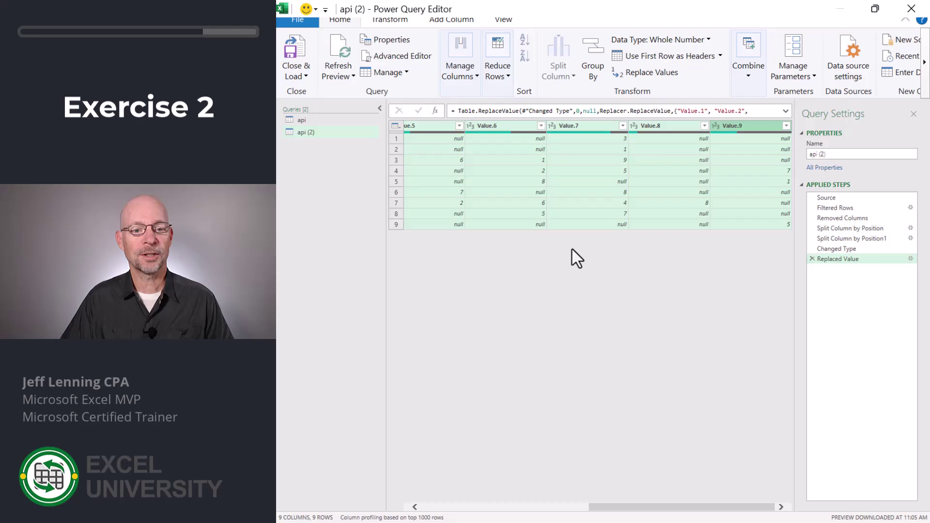
Load the grid as a table at ='Exercise 2'!$B$6 and view the Exercise 2 sheet
click(304, 75)
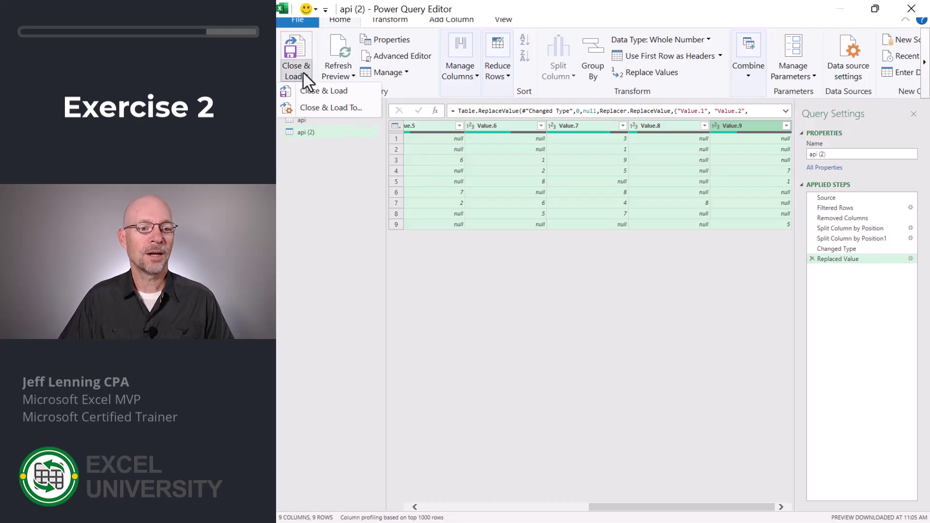
click(311, 106)
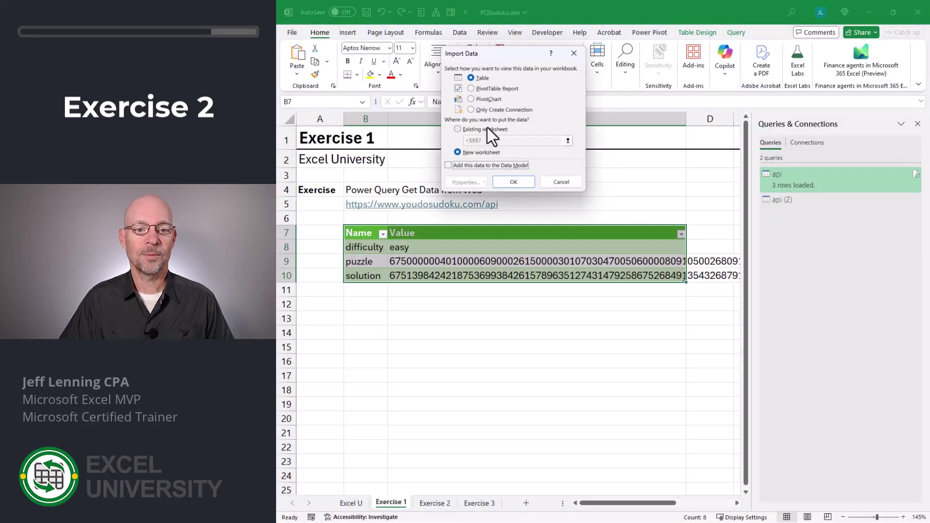
click(485, 129)
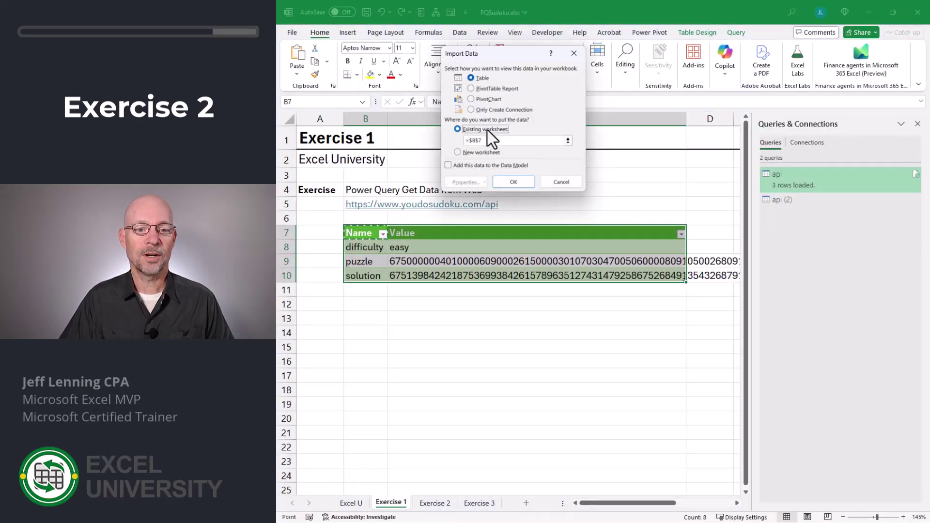
click(435, 503)
click(373, 218)
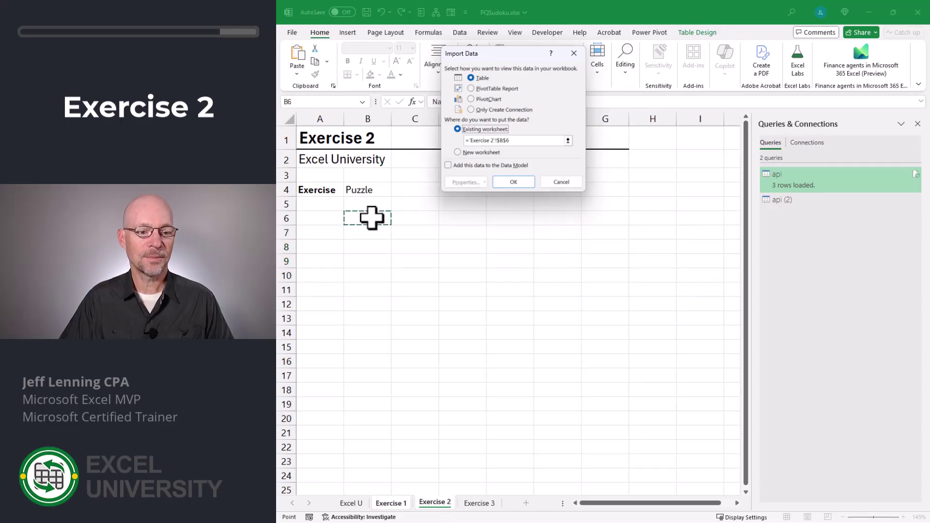
click(513, 182)
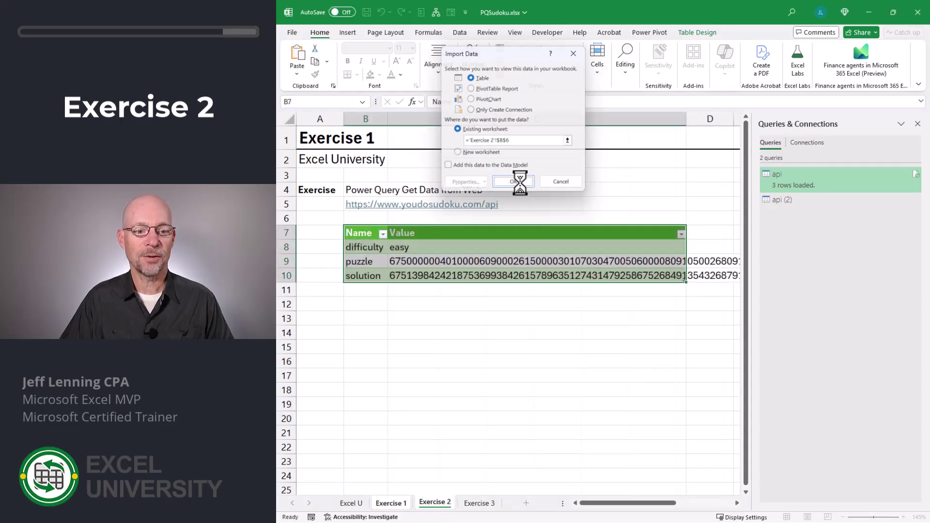
click(438, 504)
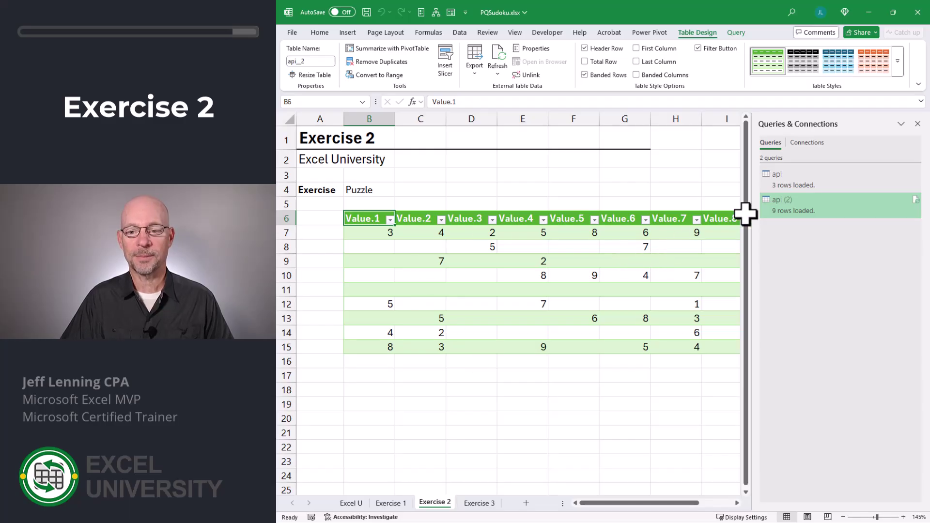
mouse_move(793, 200)
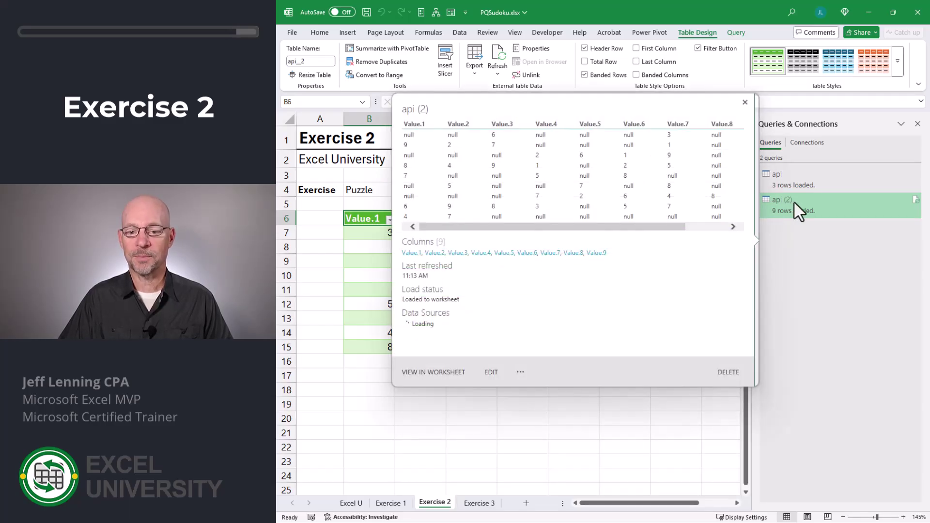
Rename the api (2) query to 'puzzle' in Queries & Connections
right_click(794, 209)
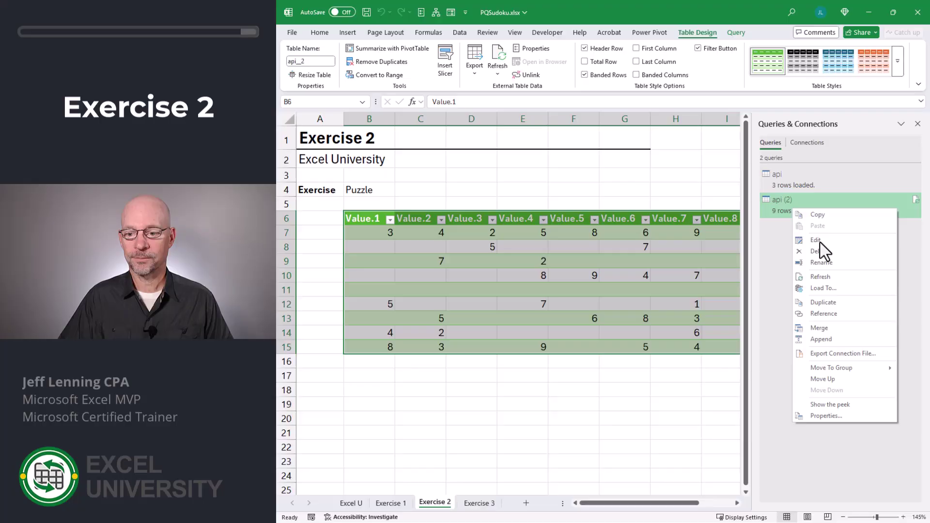
click(836, 263)
text(puzzle)
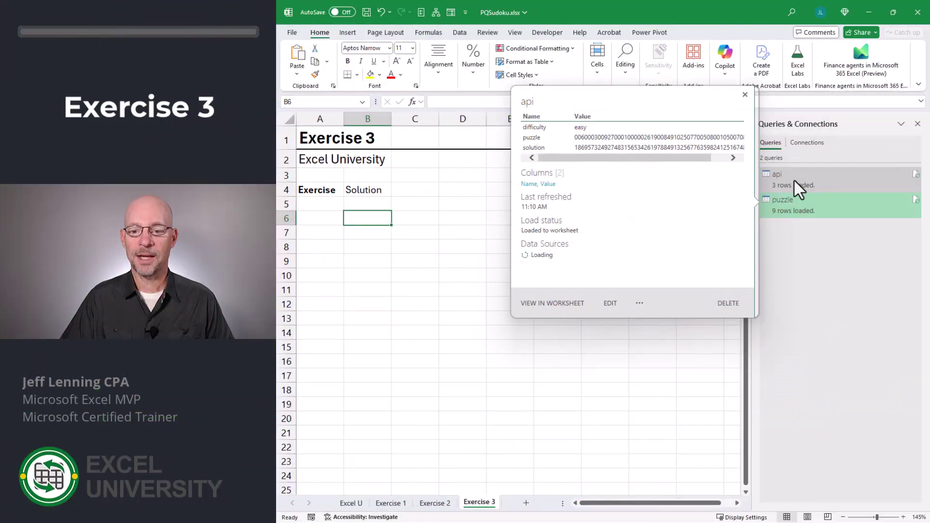
Create a new reference to api filtered so Name keeps only the solution row
right_click(795, 180)
click(832, 286)
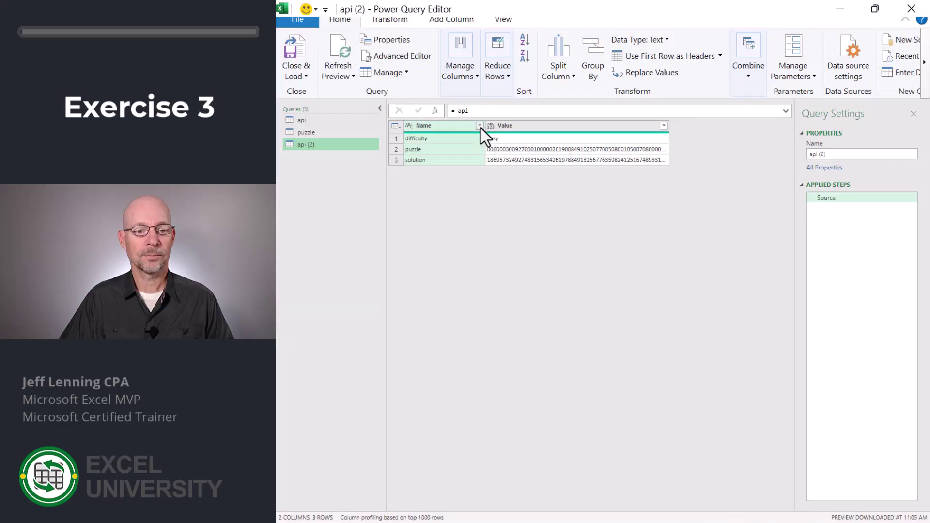
click(479, 125)
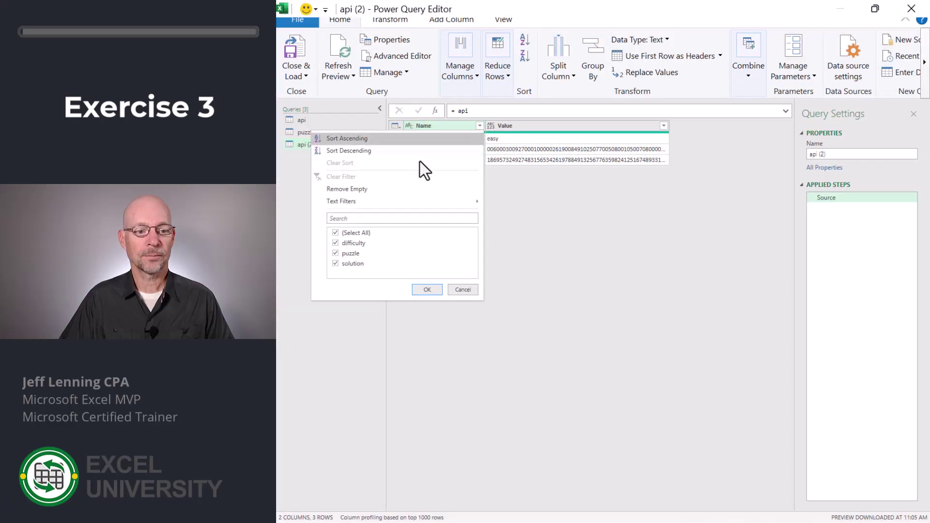
click(335, 233)
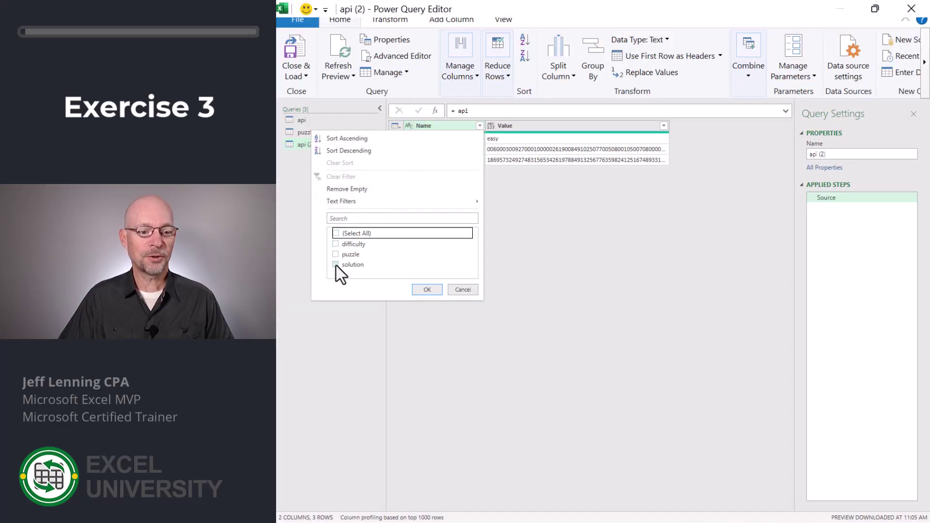
click(335, 264)
click(427, 290)
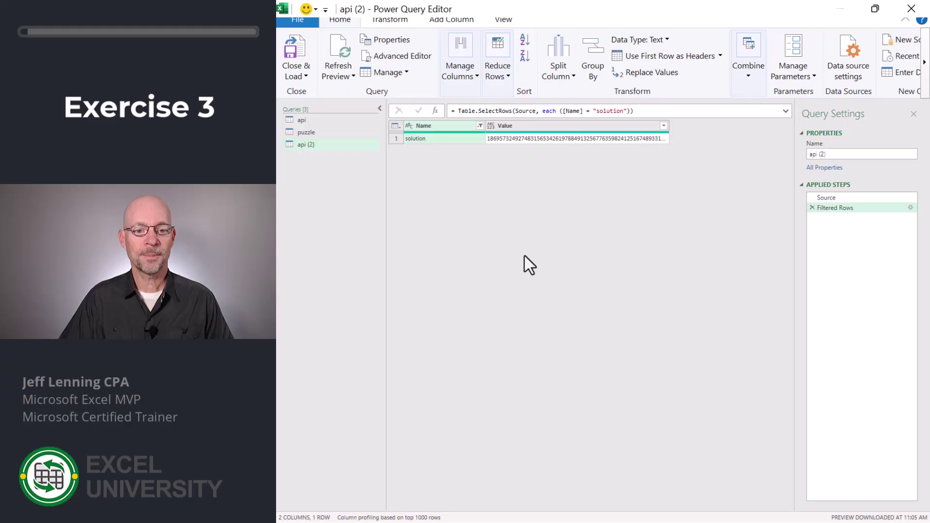
Rename the new query to 'solution' in Query Settings
click(850, 154)
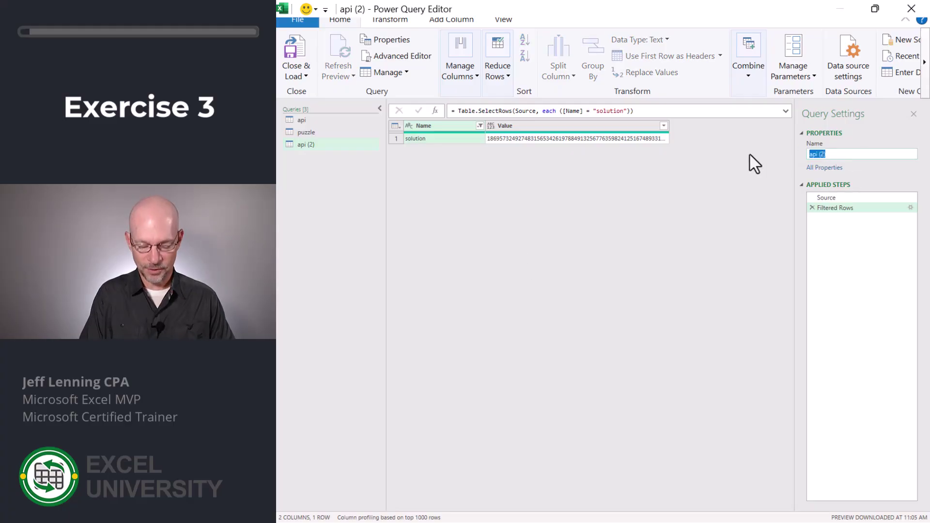
text(solution)
key(Return)
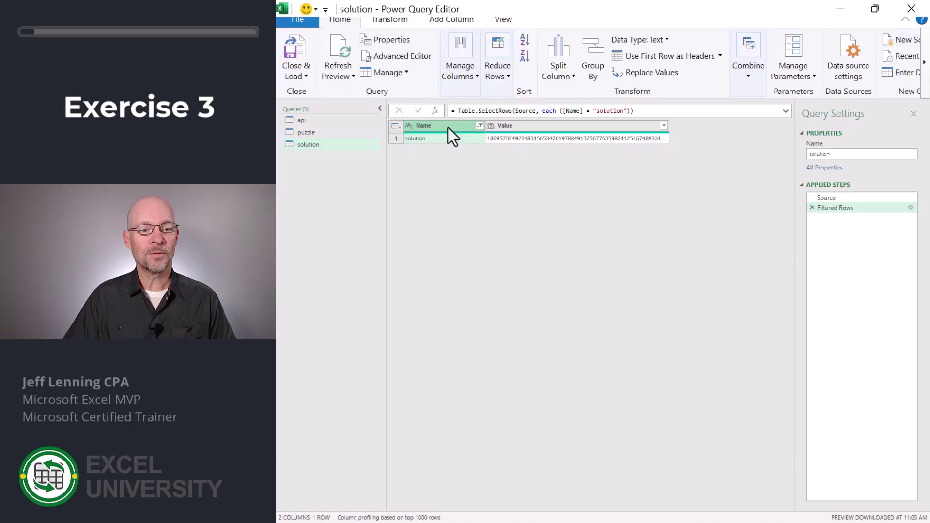
Remove the Name column, split the solution every 9 characters into rows, and delete Changed Type
key(Delete)
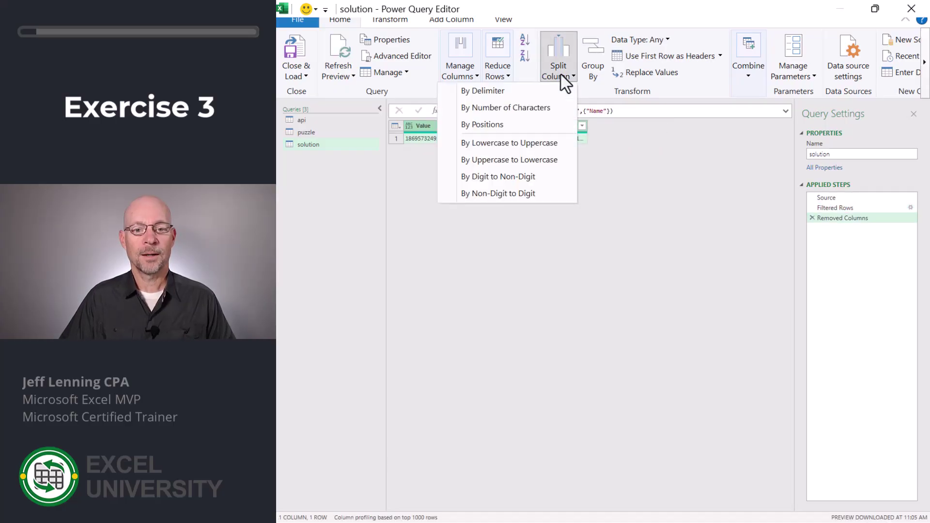
click(541, 109)
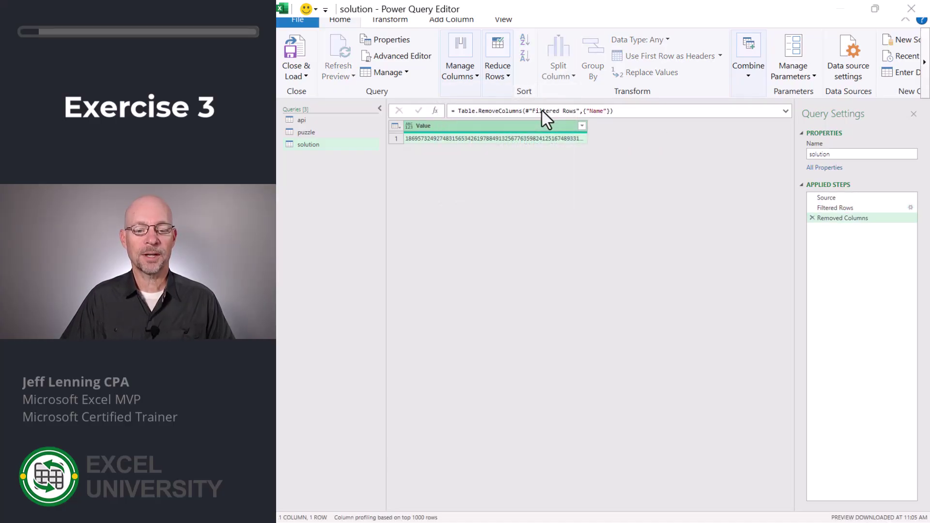
text(9)
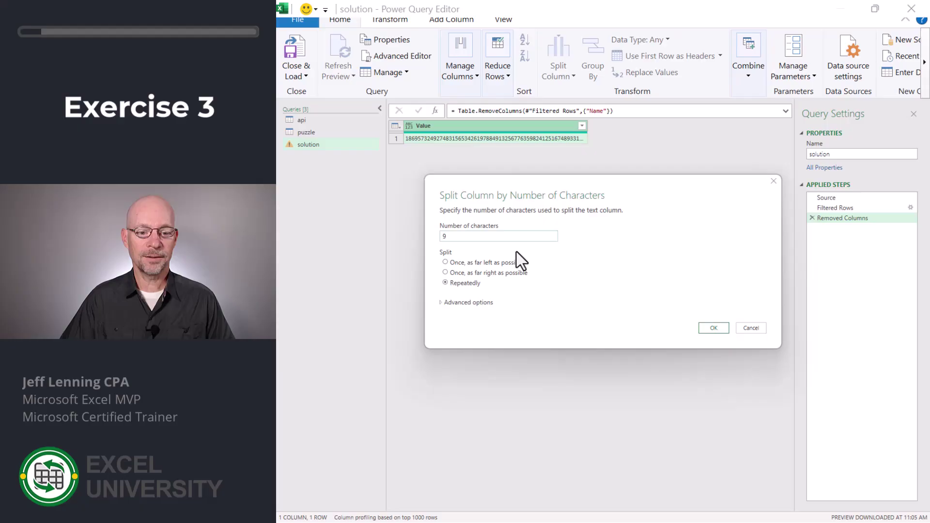
click(488, 304)
click(456, 332)
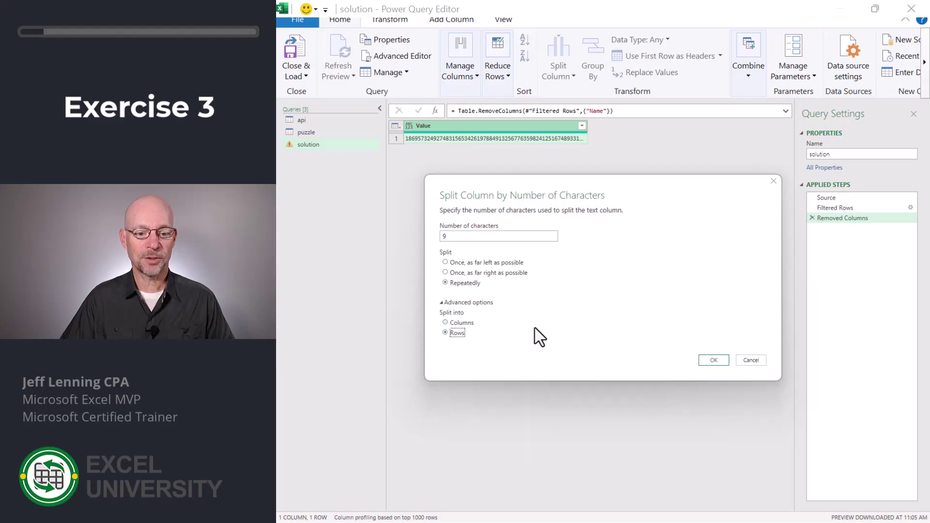
click(713, 360)
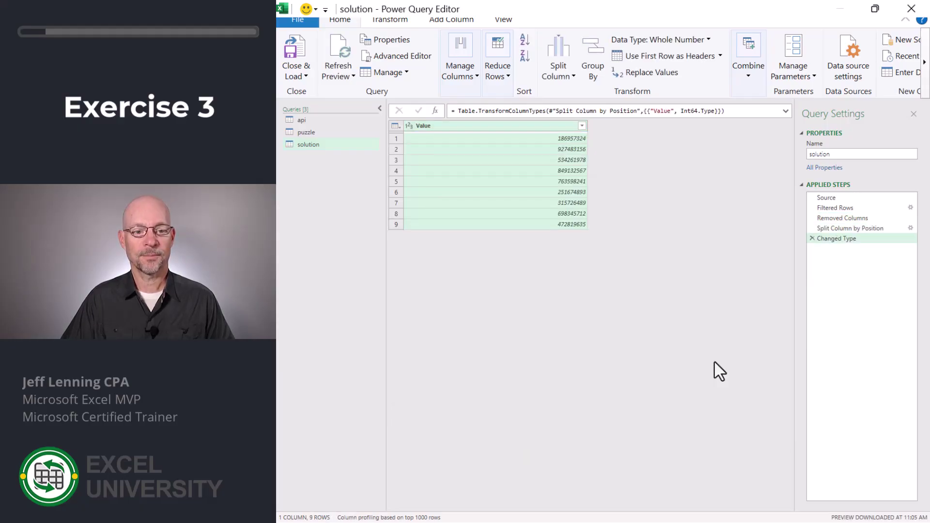
click(812, 239)
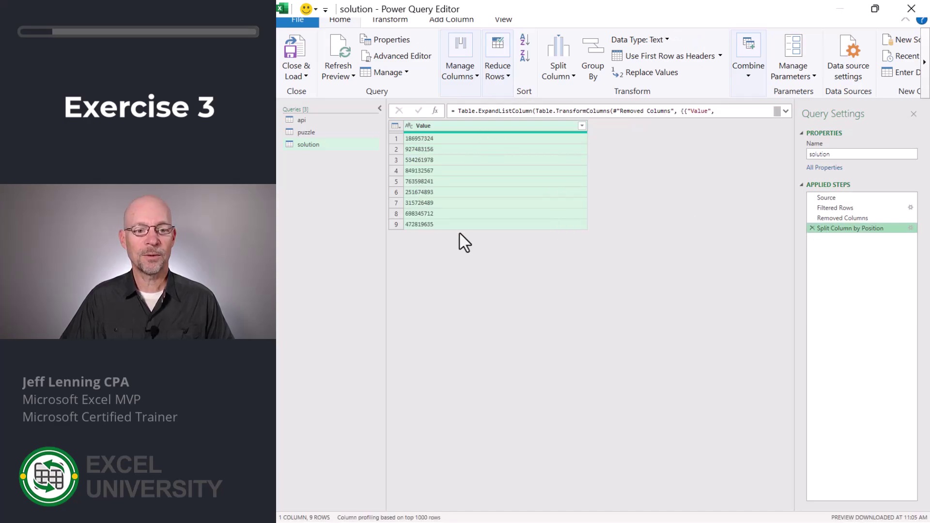
Split each solution row by 1 character into nine columns, Value.1 through Value.9
click(565, 76)
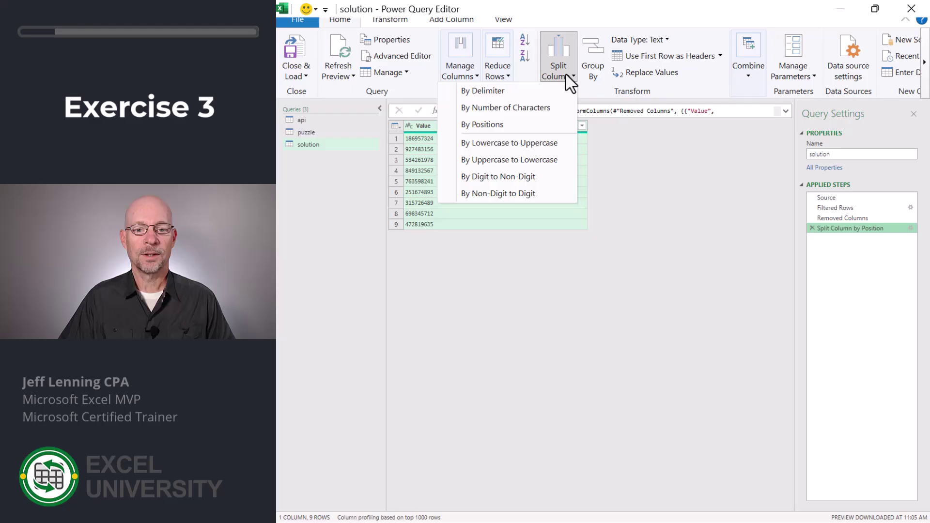
click(548, 109)
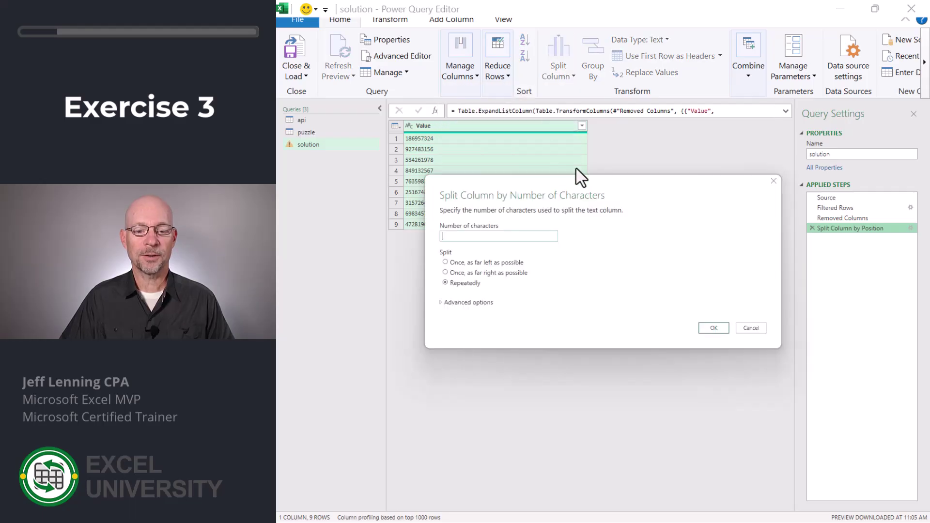
text(1)
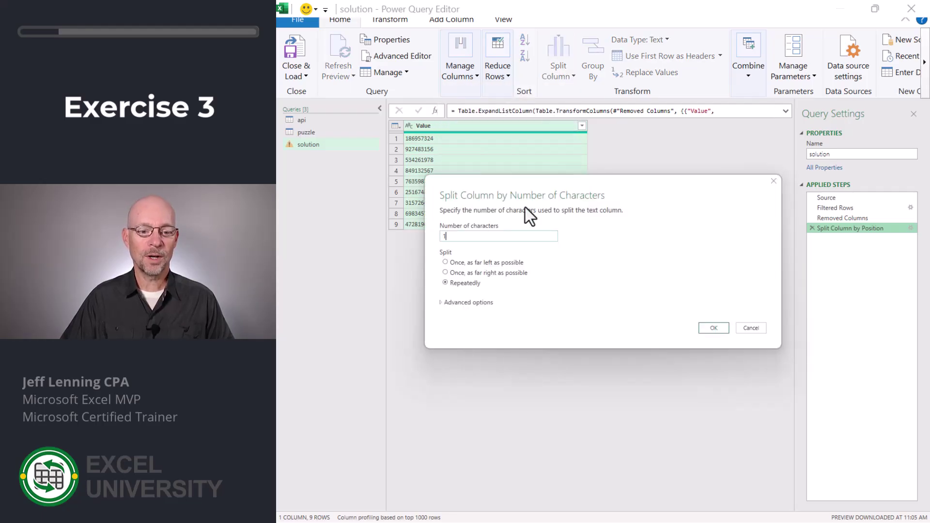
click(483, 302)
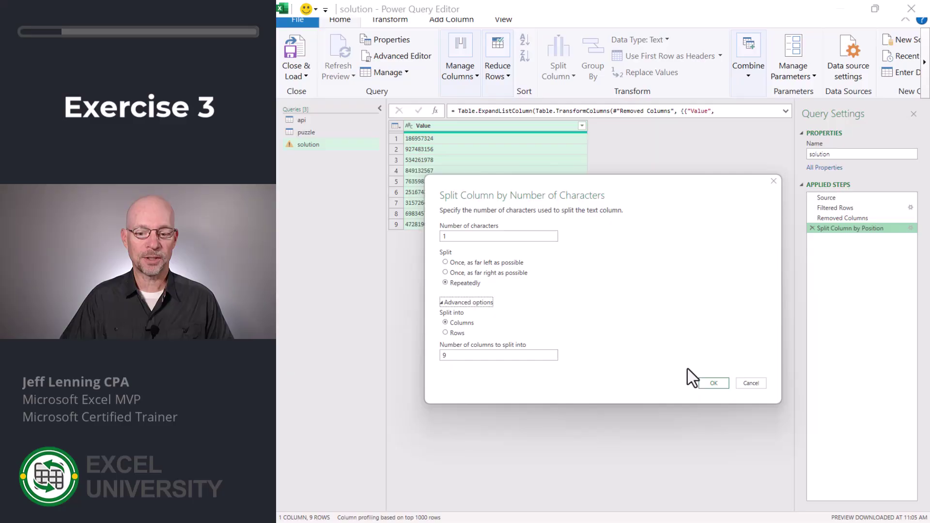
click(707, 383)
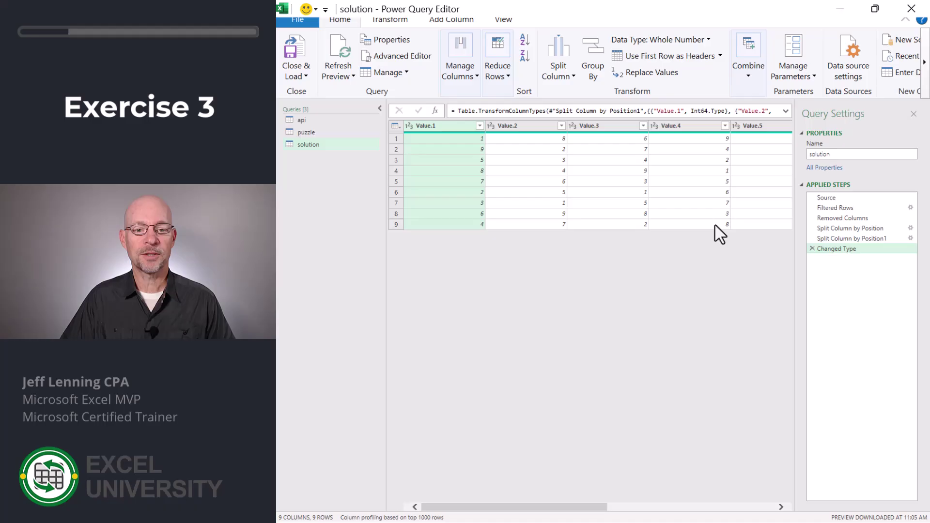
Load the solution query as a table on the existing worksheet at Exercise 3 cell B6
click(296, 76)
click(310, 109)
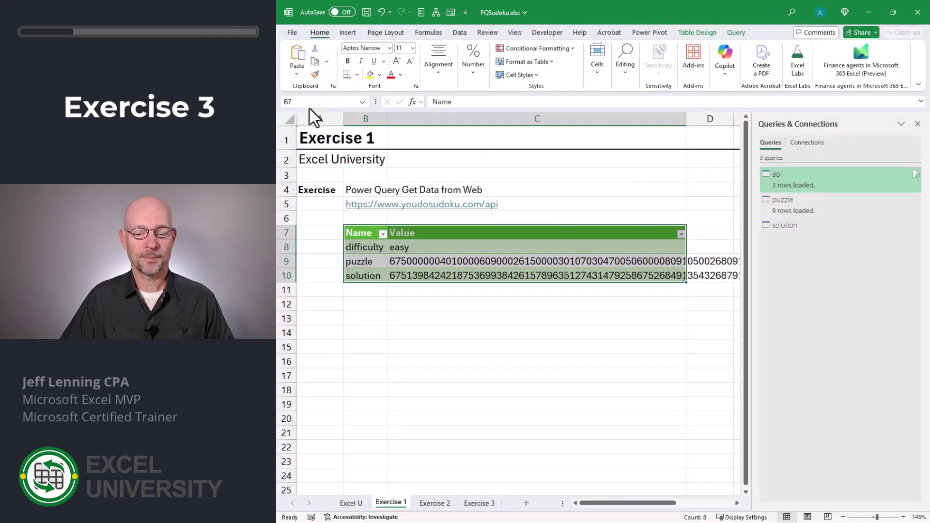
click(484, 129)
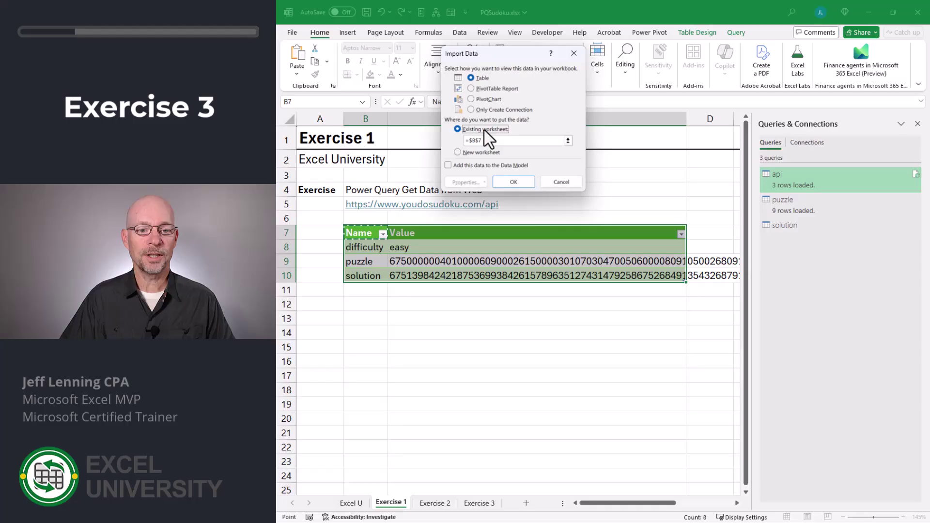
click(479, 502)
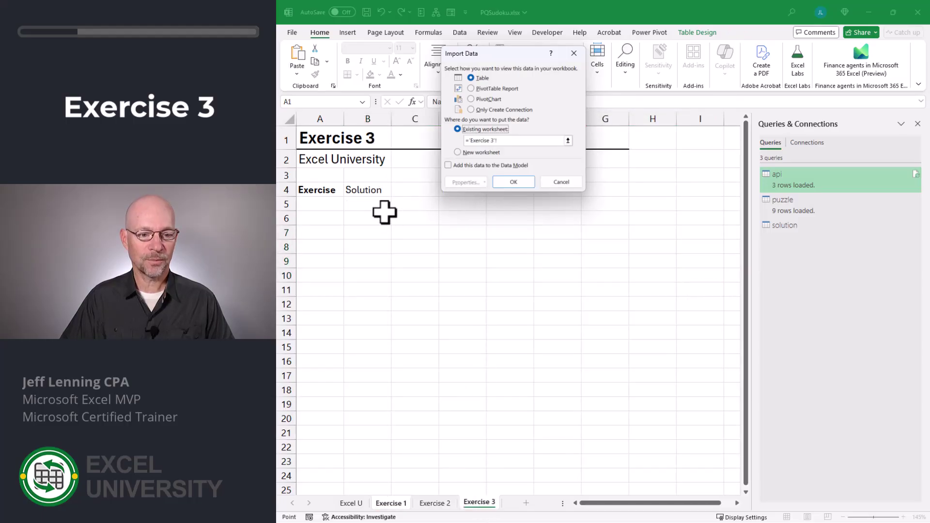
click(365, 216)
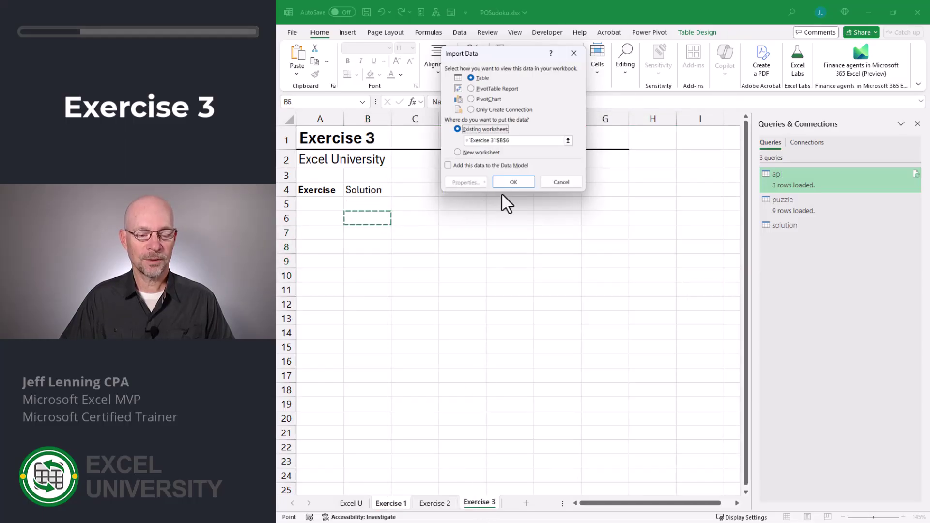
click(507, 181)
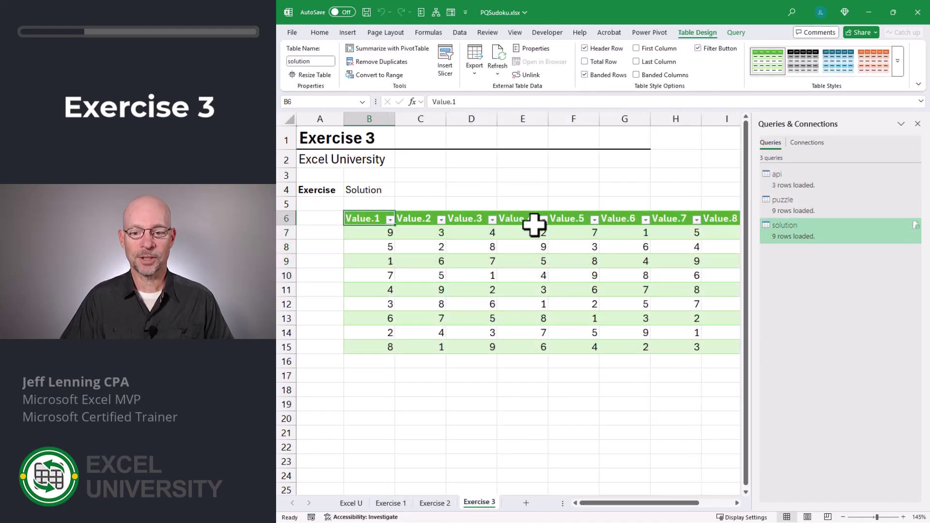
On Exercise 2, turn off the puzzle table's header row and set its table style to None
click(435, 504)
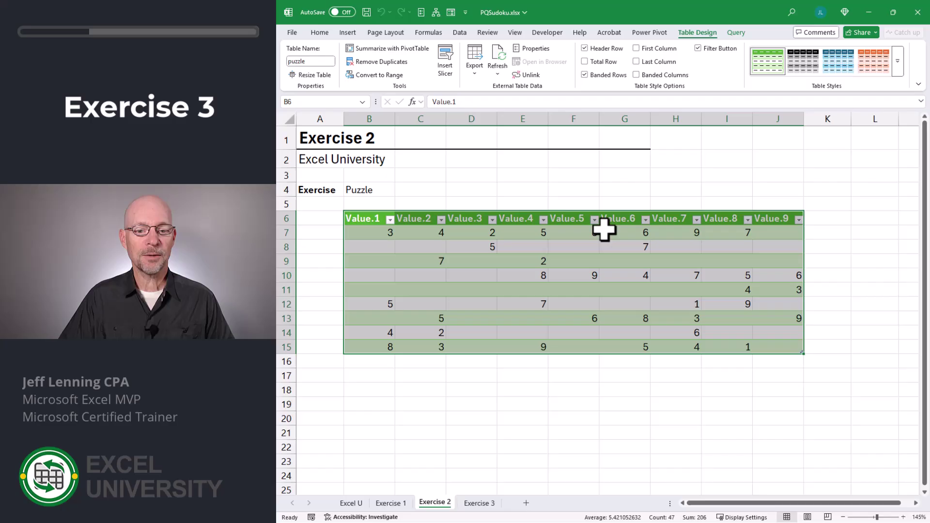
click(608, 49)
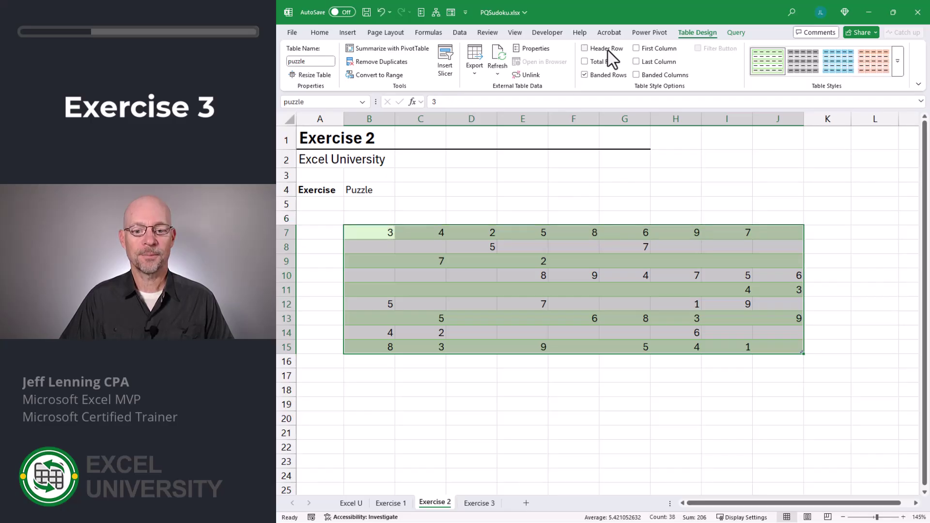
click(896, 65)
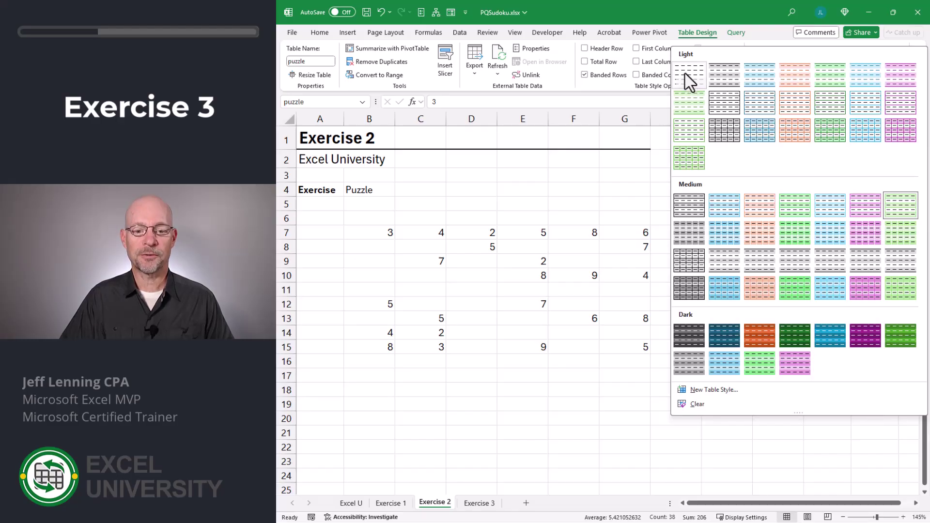
click(685, 73)
click(328, 36)
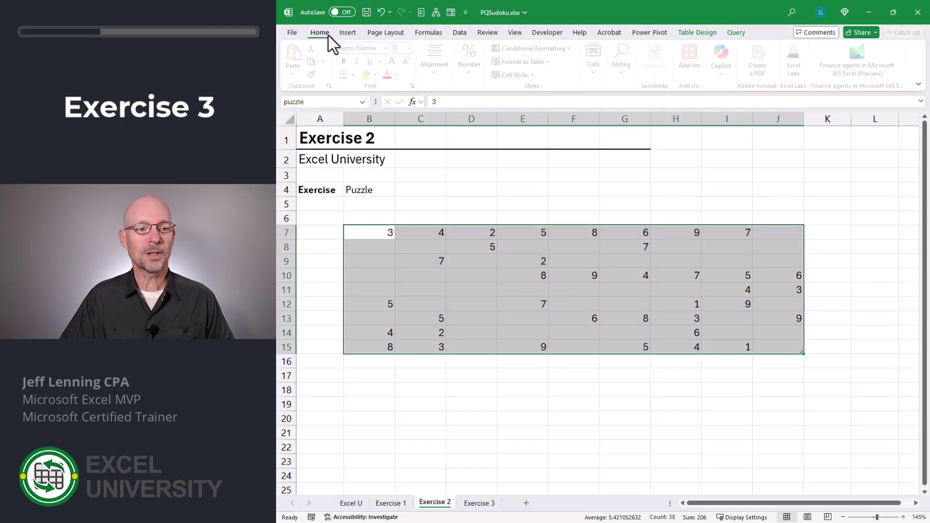
Give the puzzle grid All Borders, middle-and-center alignment, and font size raised three steps
click(356, 76)
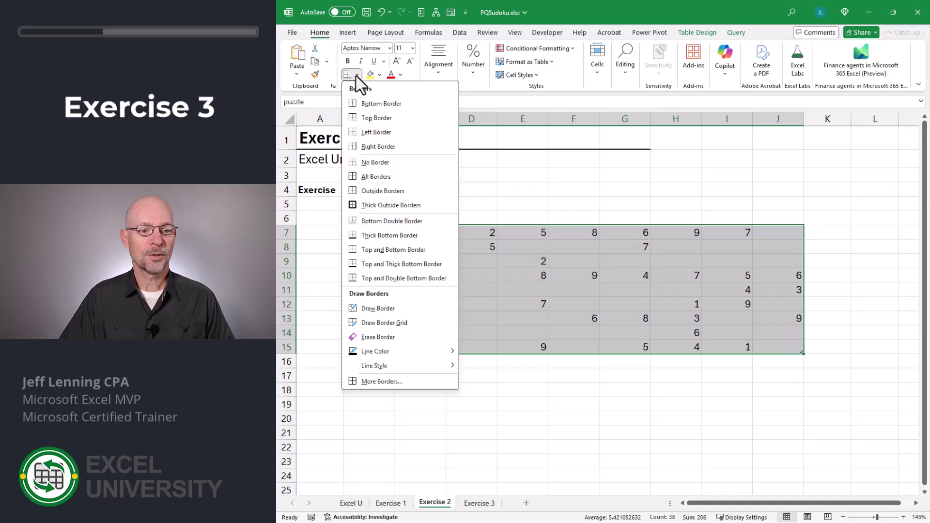
click(387, 177)
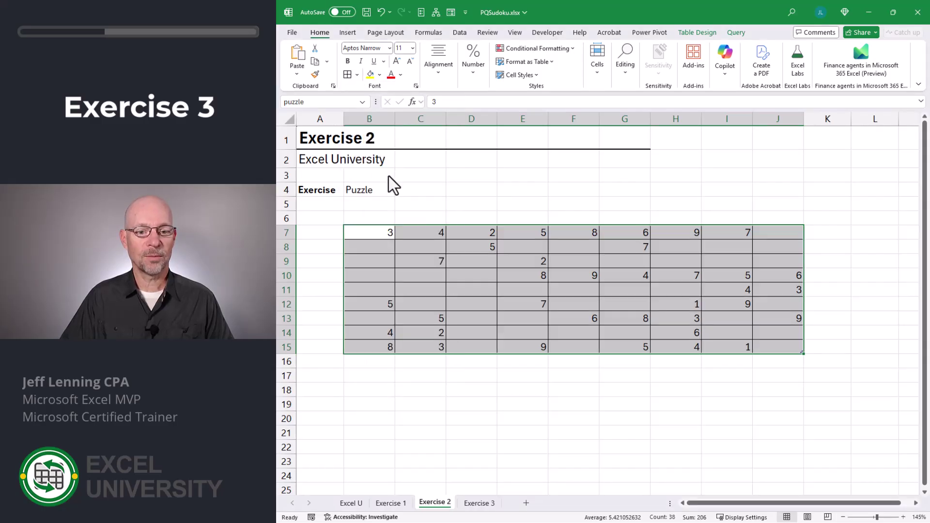
click(440, 52)
click(442, 100)
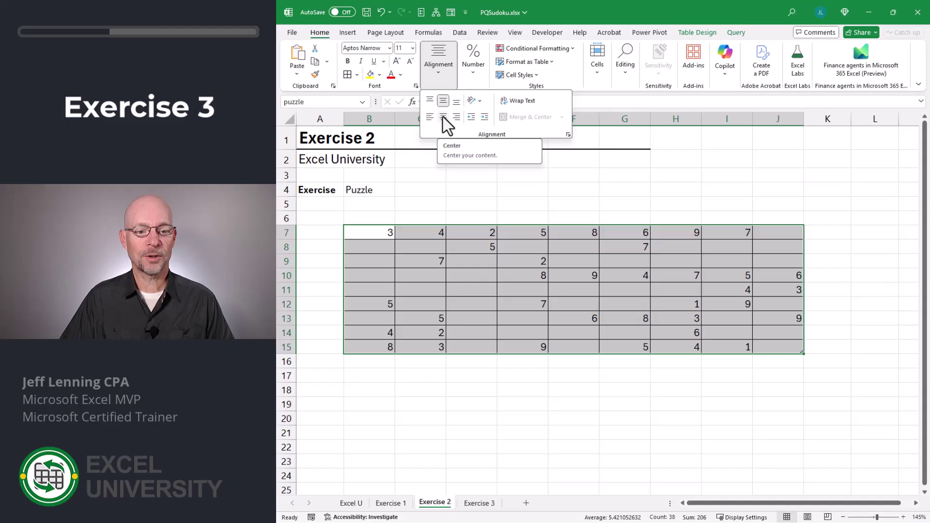
click(442, 117)
click(397, 60)
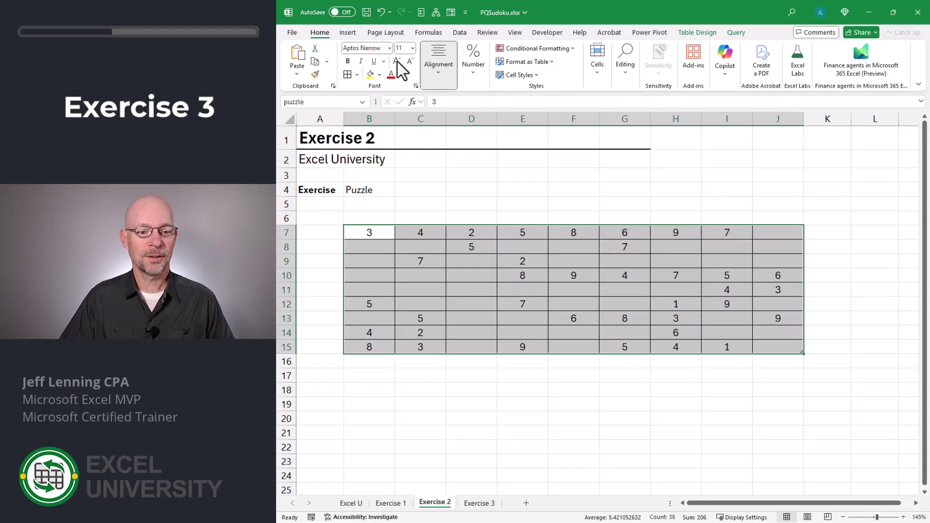
click(397, 61)
click(396, 61)
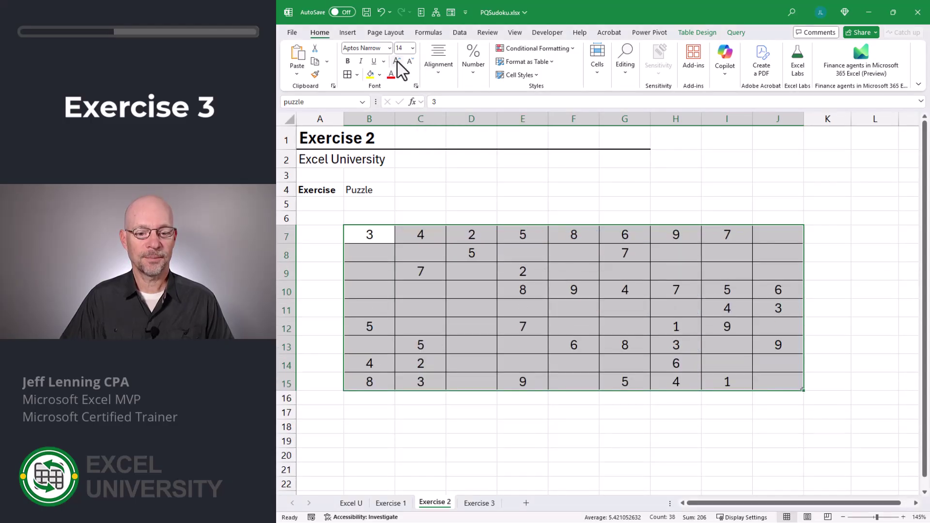
Set the height of rows 7–15 to 40
drag(286, 237, 292, 364)
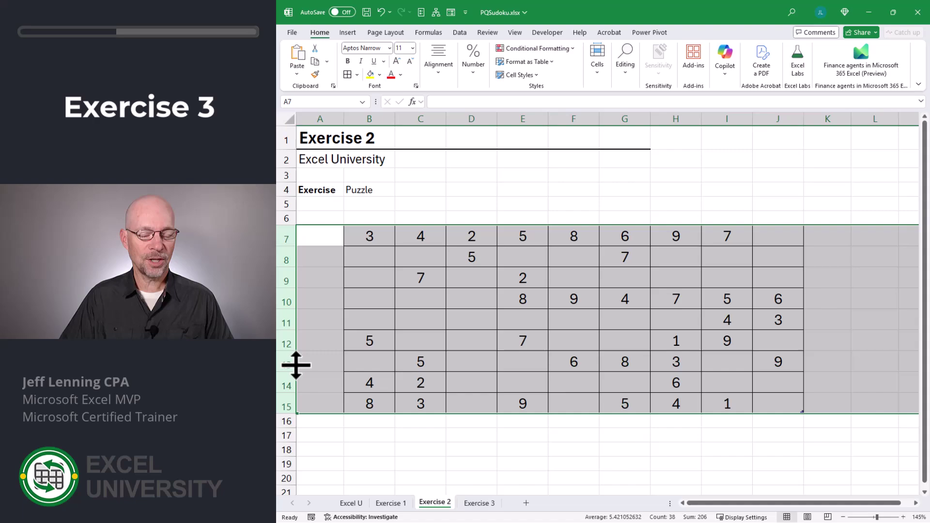
right_click(285, 236)
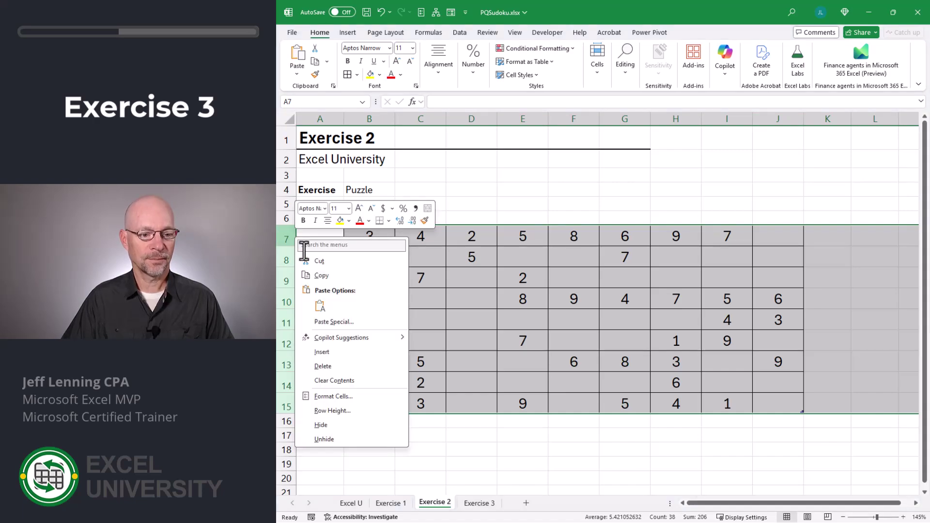
click(345, 411)
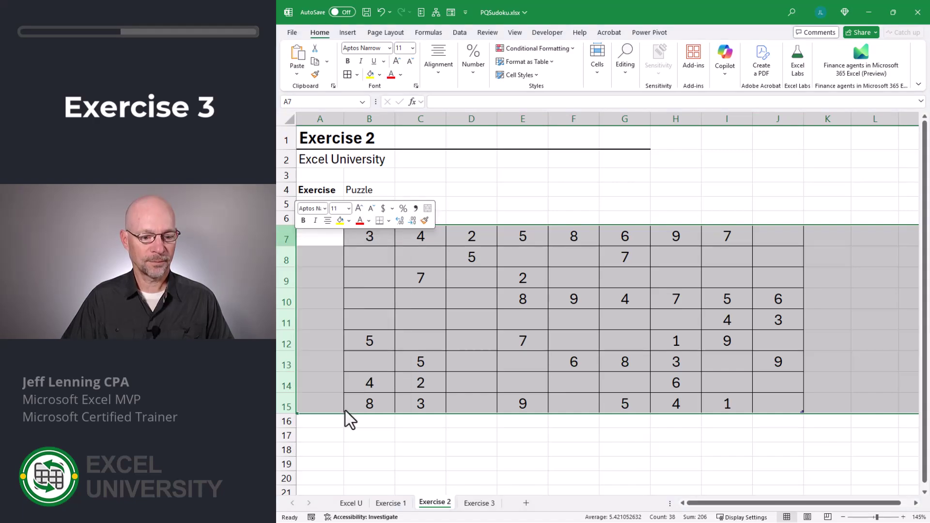
text(40)
key(Return)
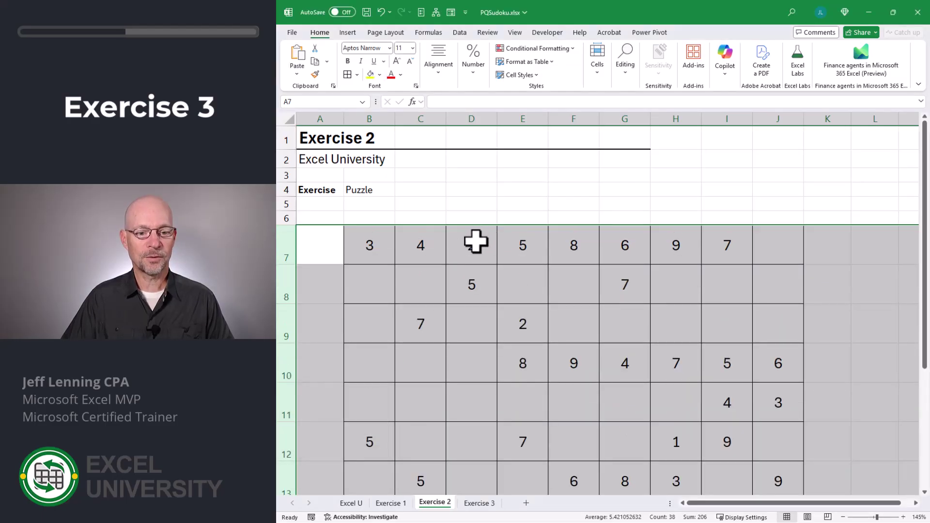
Select the top-left 3x3 block B7:D9
scroll(467, 209, down, 2)
click(363, 157)
drag(363, 158, 461, 234)
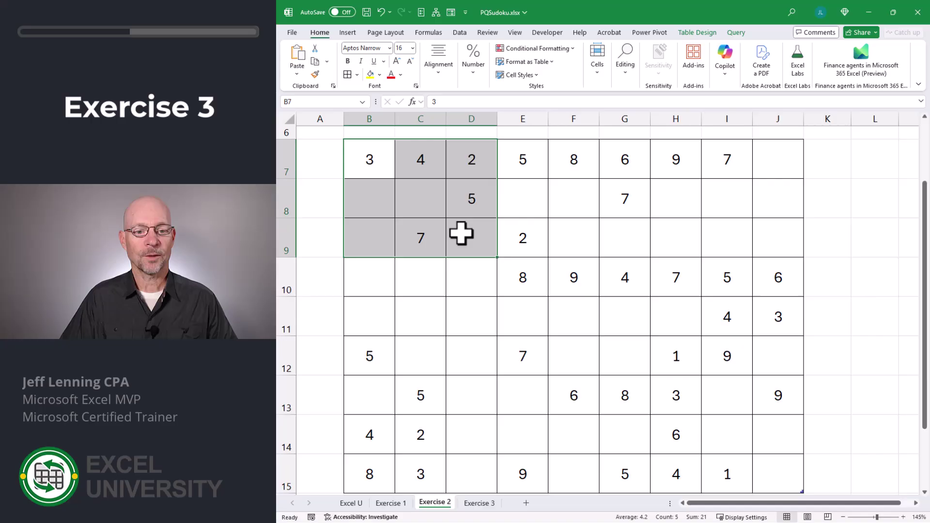
Apply Thick Outside Borders to each 3x3 block, starting with B7:D9 and ending at the bottom row of blocks
click(356, 74)
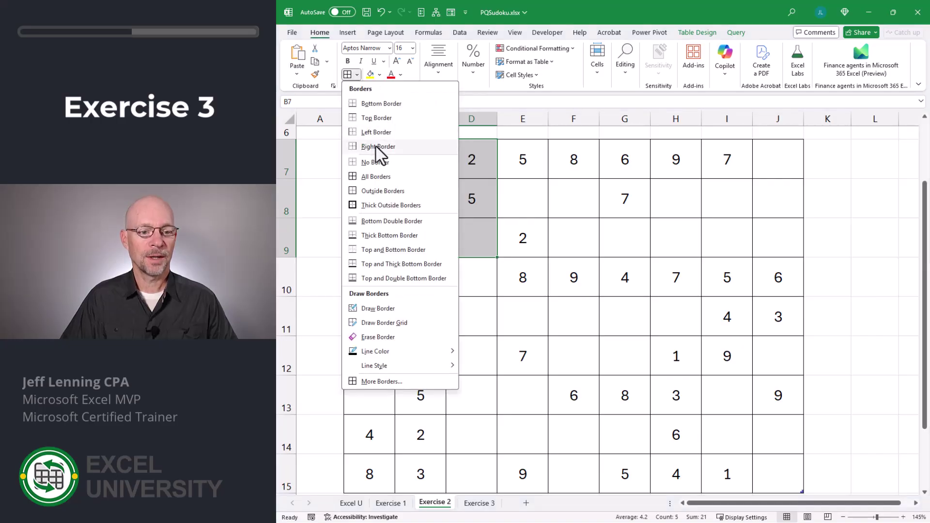
click(386, 205)
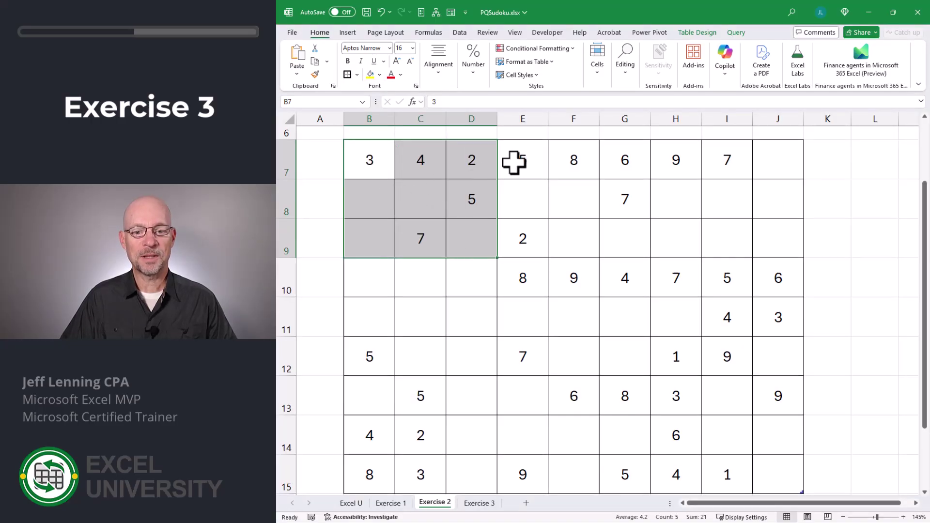
drag(513, 162, 600, 234)
click(347, 74)
drag(675, 159, 778, 238)
click(347, 74)
drag(369, 277, 471, 356)
click(347, 74)
drag(522, 278, 624, 357)
click(347, 74)
drag(675, 278, 778, 356)
click(347, 75)
drag(369, 396, 471, 474)
click(347, 74)
drag(523, 395, 624, 475)
click(347, 74)
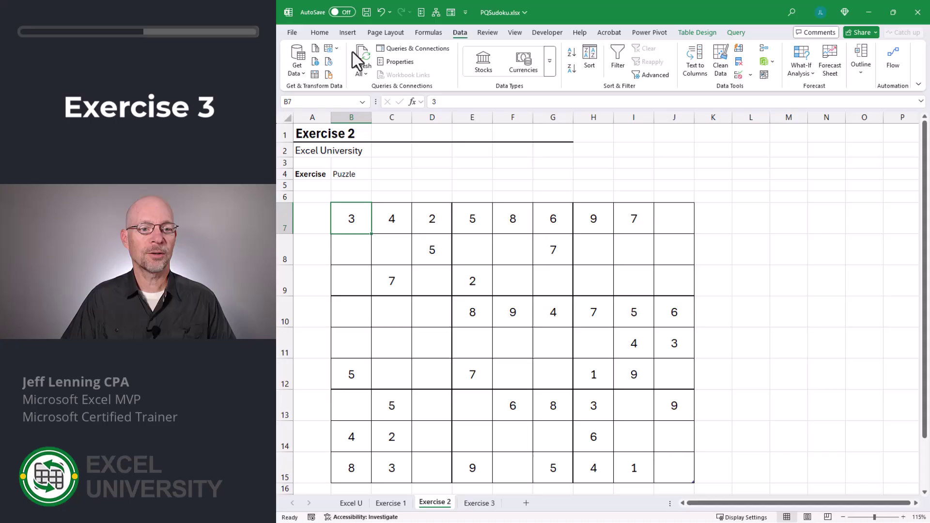
Run Refresh All so the puzzle reloads, with row 7 starting 3, 4, 2, 5
click(359, 53)
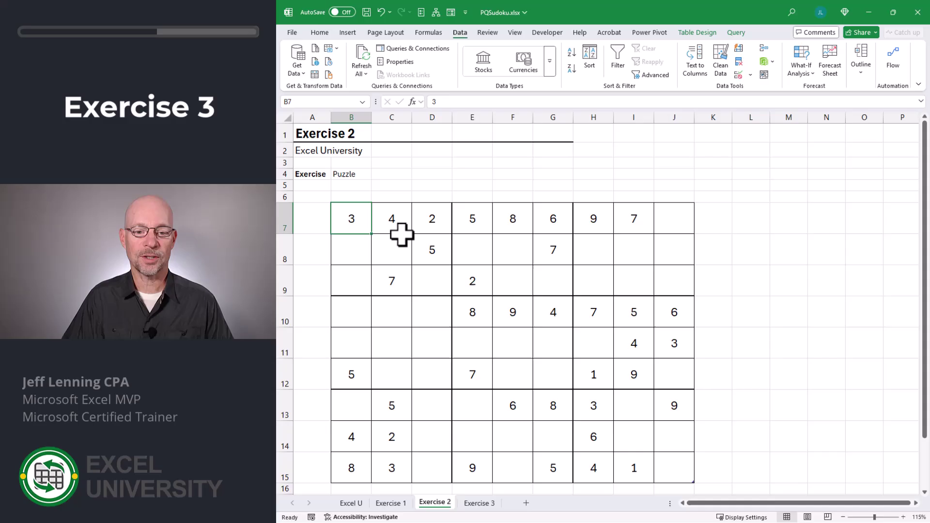
Turn off Adjust column width in the puzzle table's data properties, then Refresh All for a new puzzle
click(698, 34)
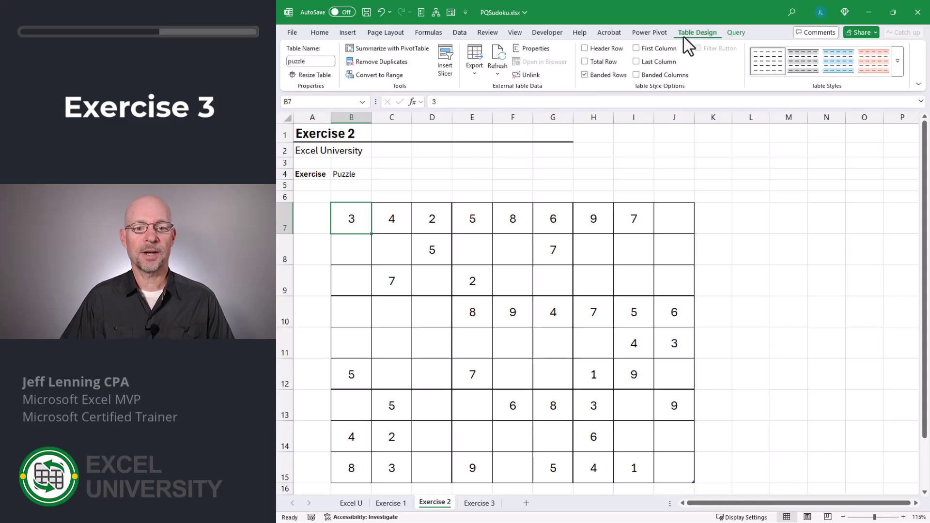
click(535, 49)
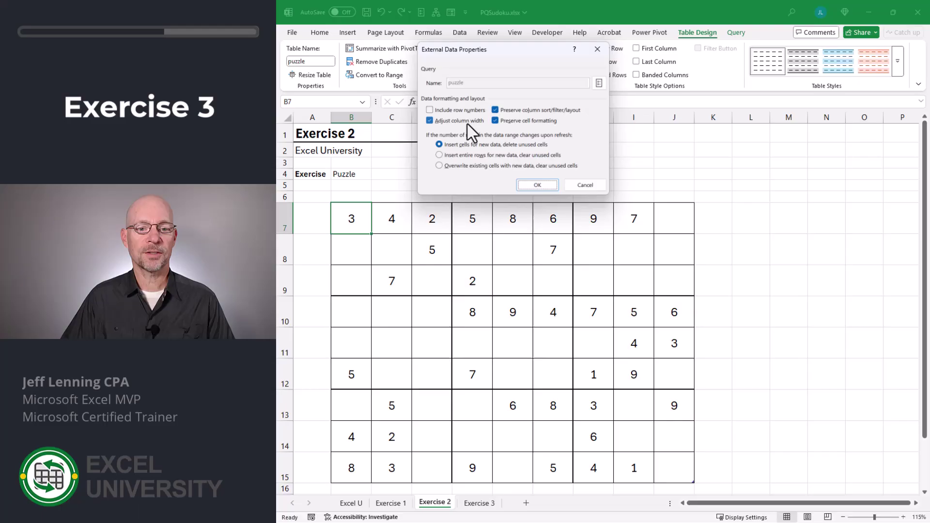
click(467, 122)
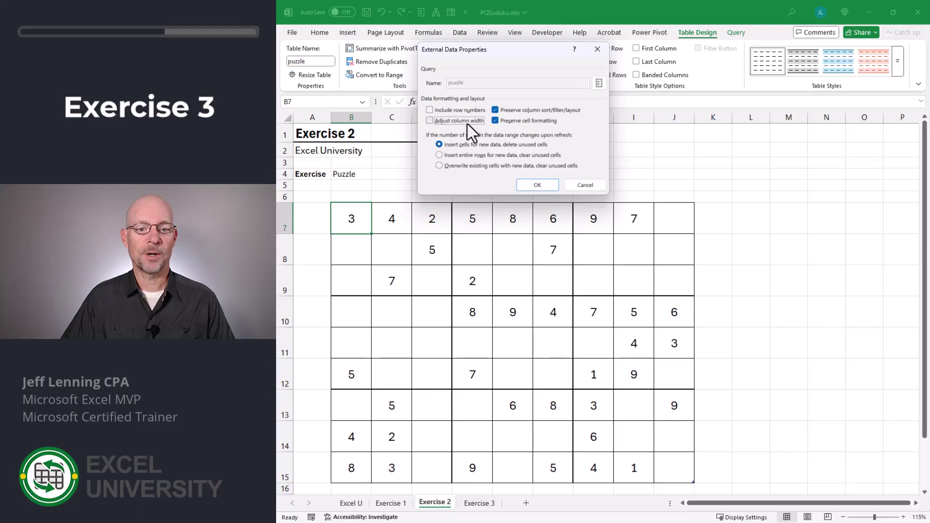
click(538, 185)
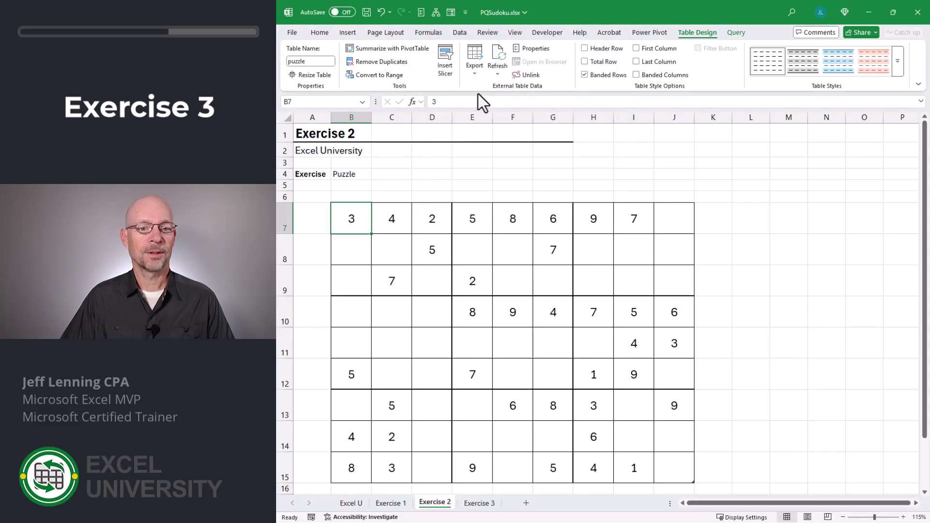
click(460, 32)
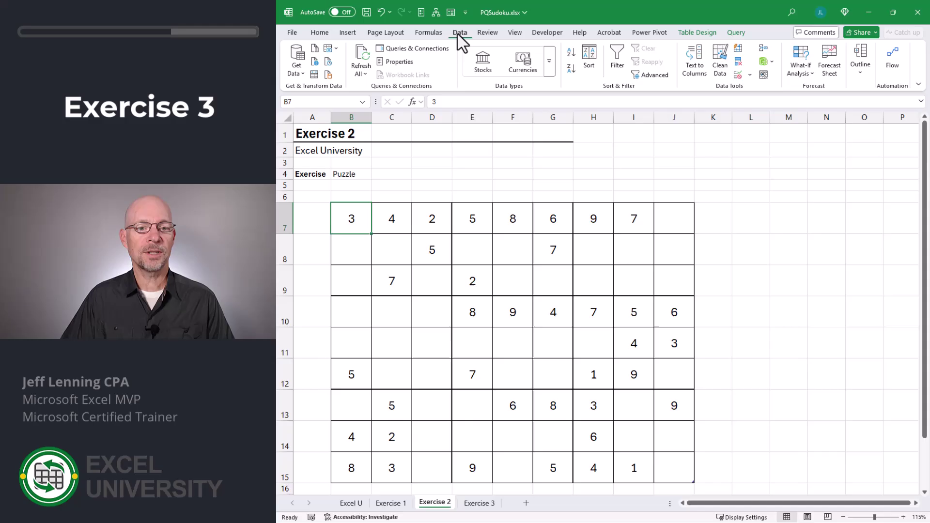
click(359, 55)
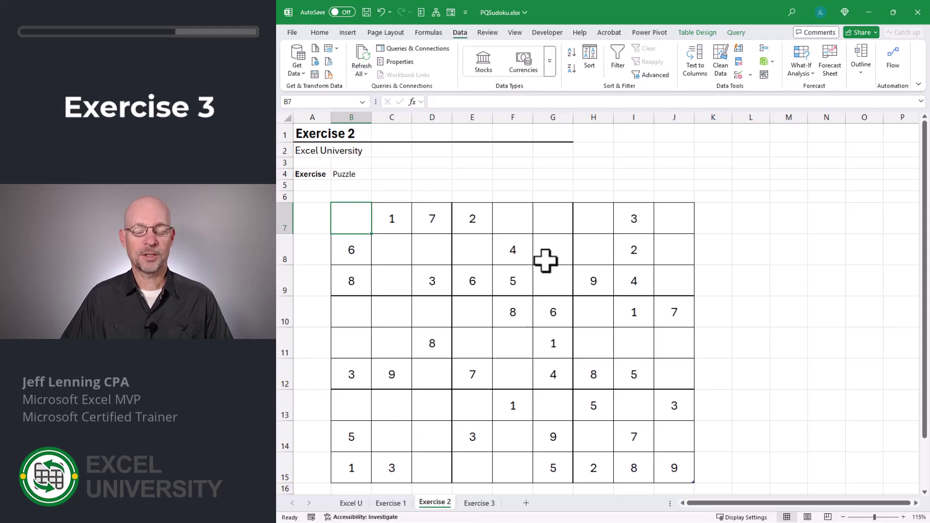
On Exercise 3, remove the solution table's header row and set its table style to None
click(480, 503)
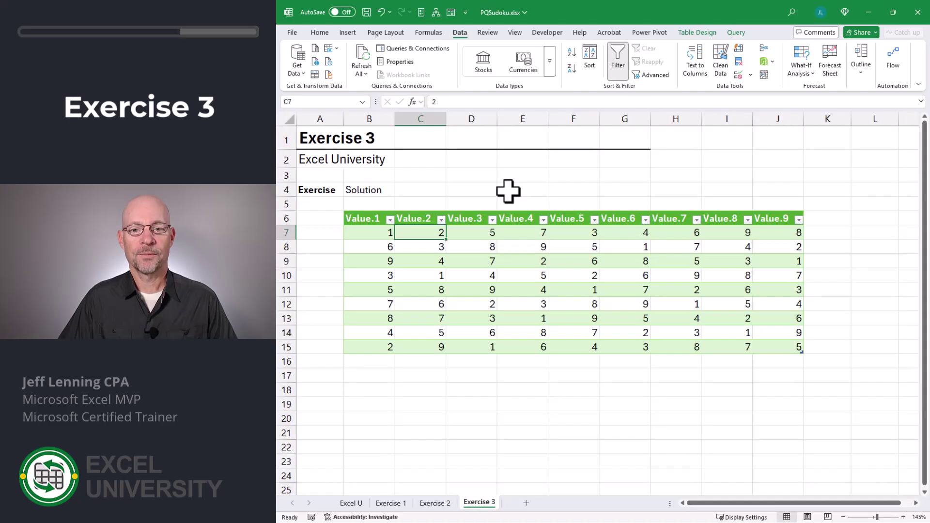
click(698, 32)
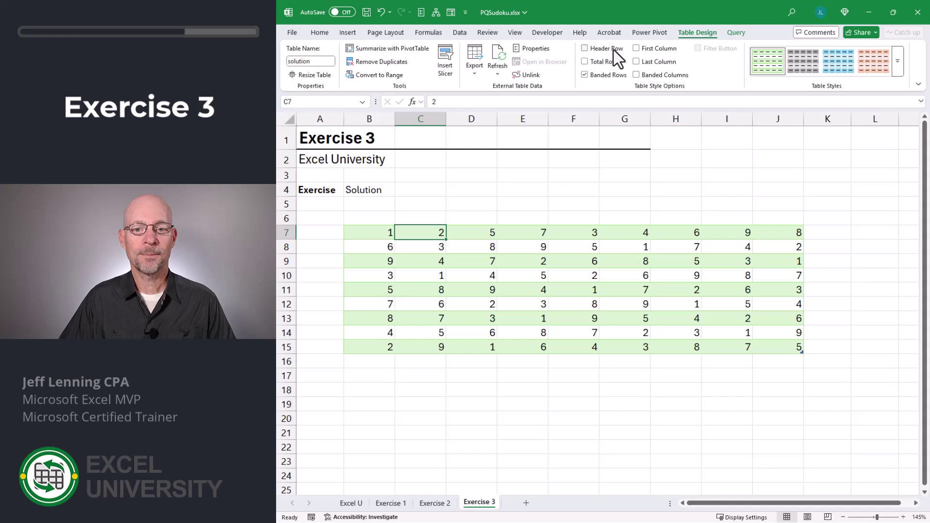
click(896, 68)
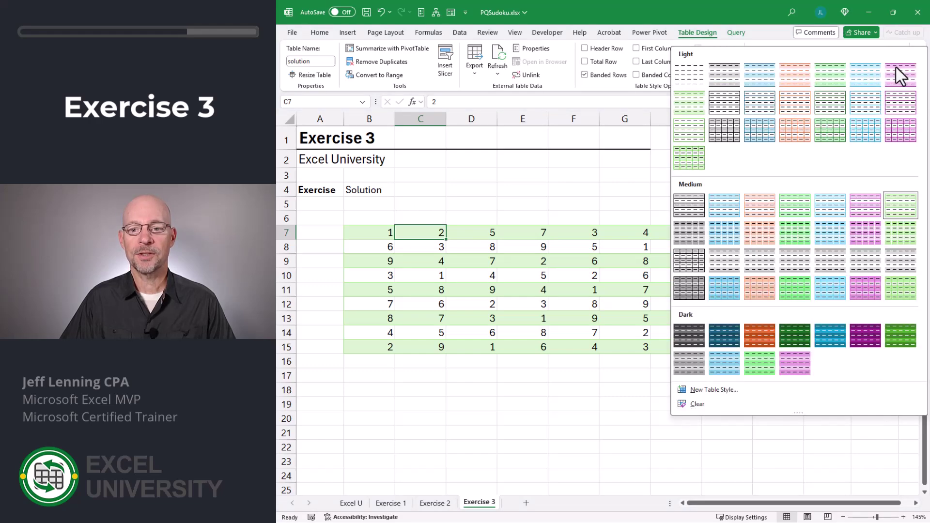
click(695, 76)
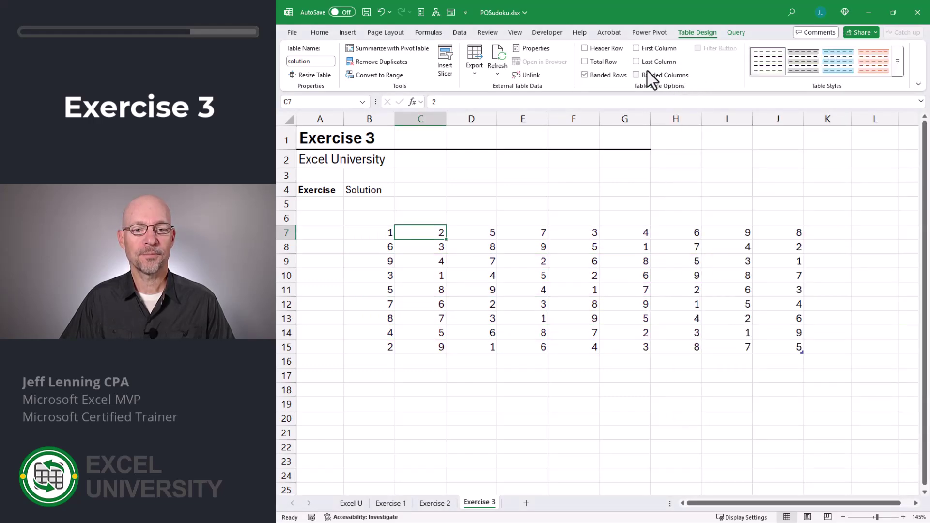
Turn off Adjust column width in the solution table's data properties, then select grid B7:J15
click(533, 50)
click(466, 121)
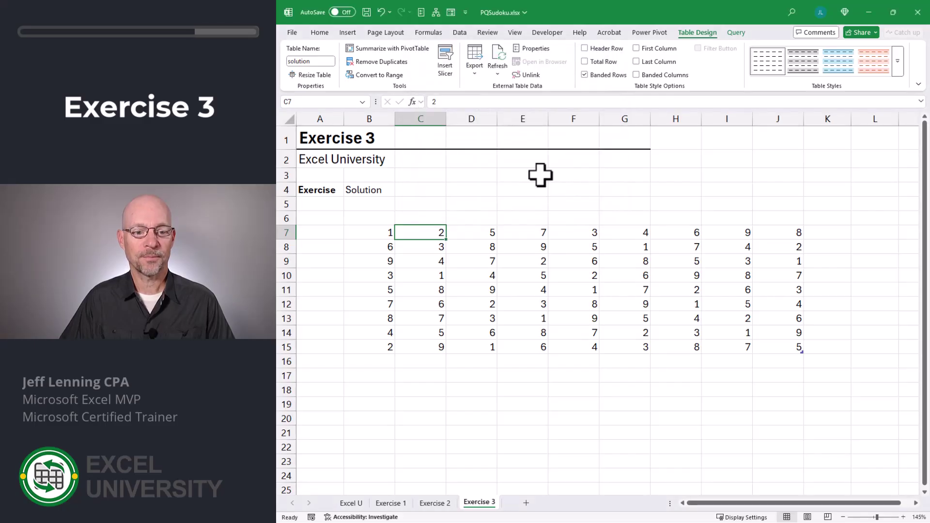
click(539, 185)
drag(377, 233, 789, 351)
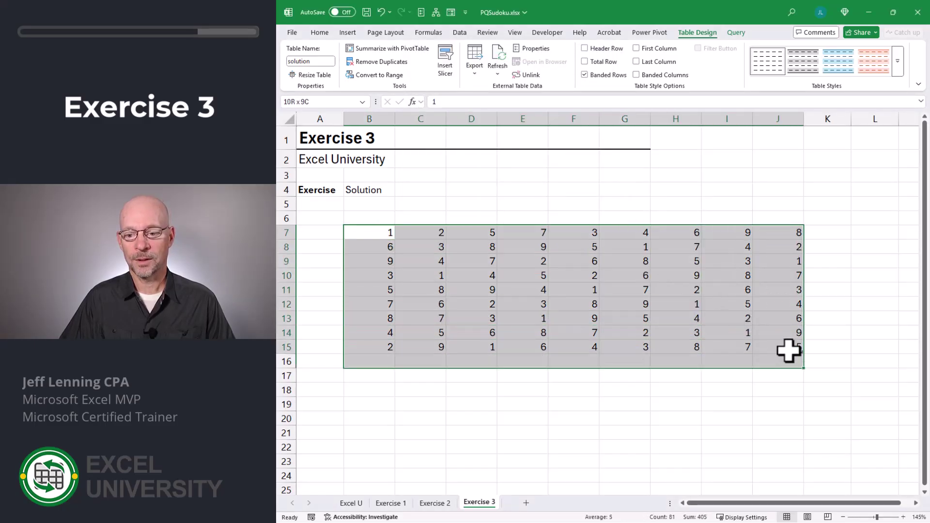
Center the solution numbers both vertically and horizontally in their cells
click(321, 36)
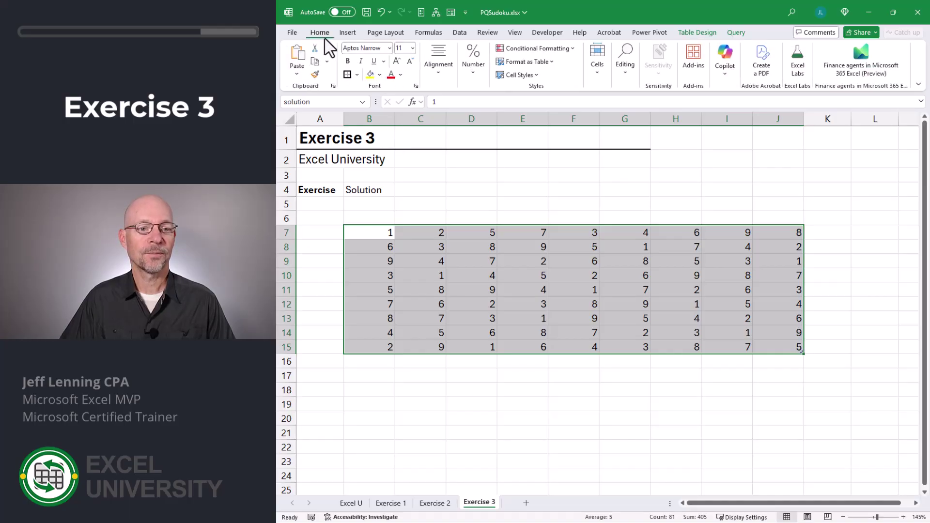
click(437, 57)
click(442, 101)
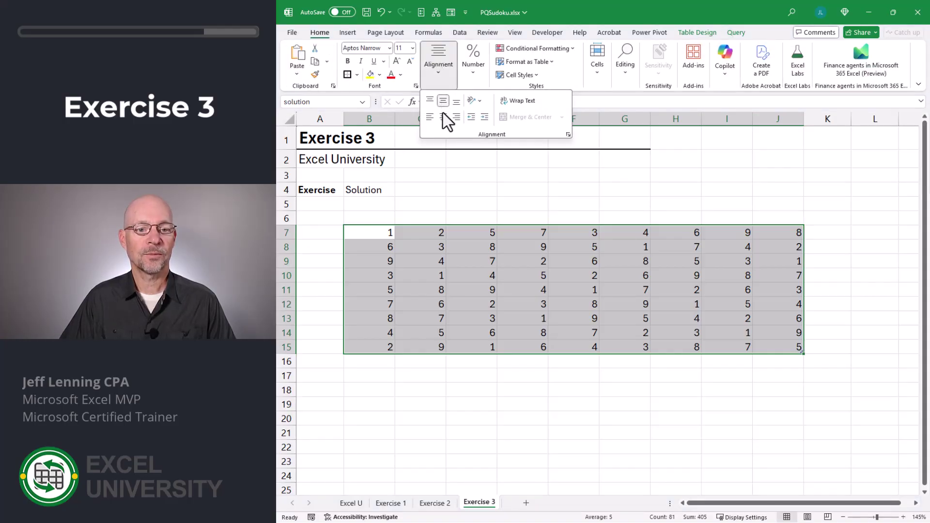
click(443, 118)
key(Escape)
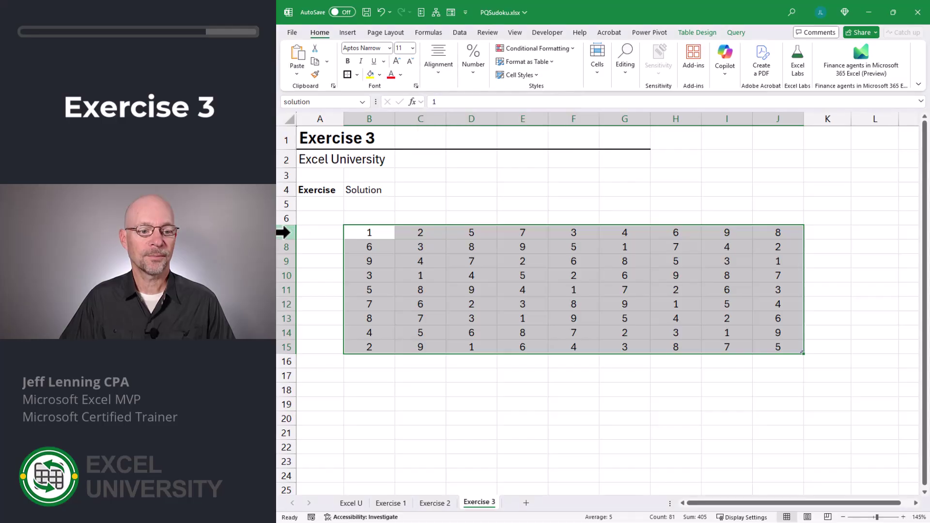
Set rows 7–15 to height 40 and give every solution cell All Borders
drag(284, 232, 296, 347)
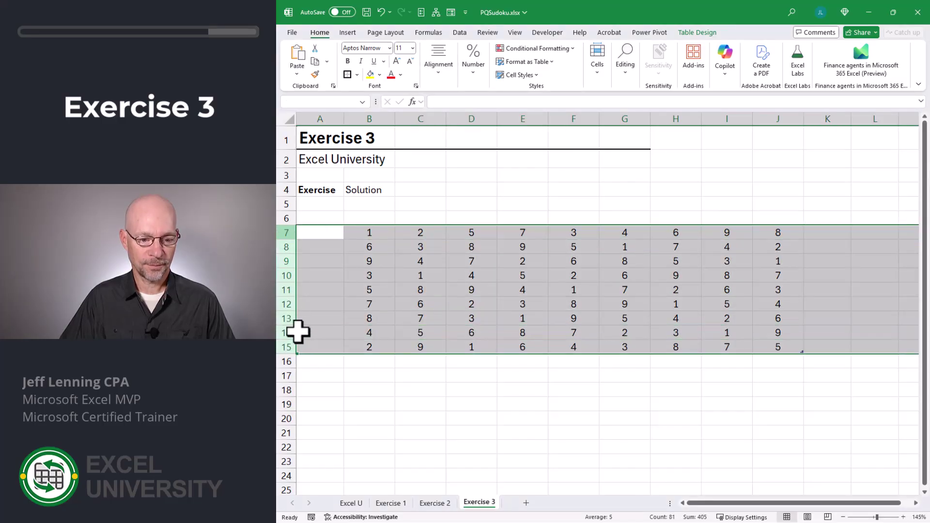
right_click(289, 233)
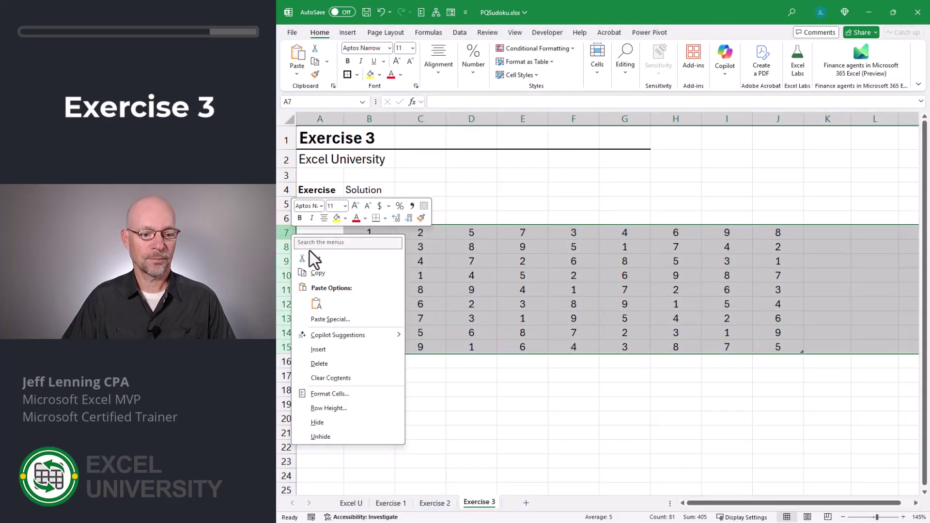
click(335, 408)
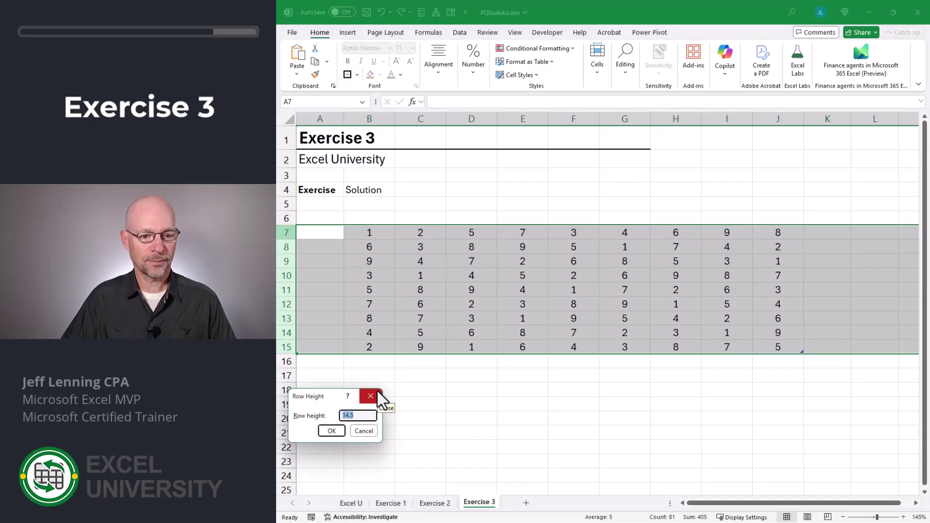
text(40)
key(Return)
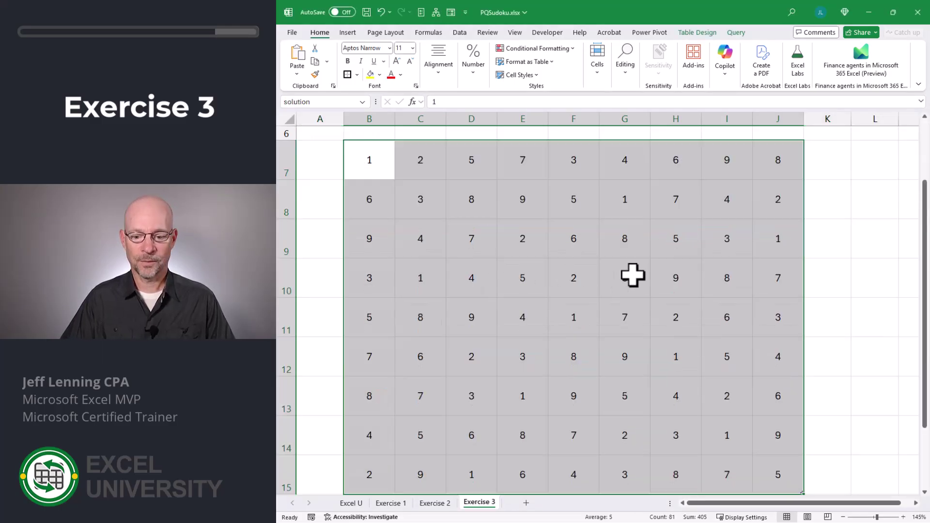
click(357, 74)
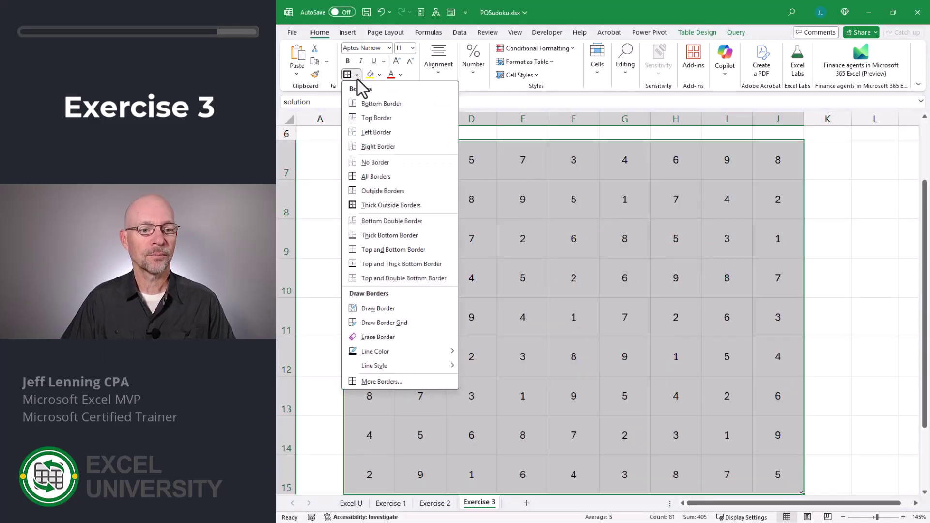
click(379, 177)
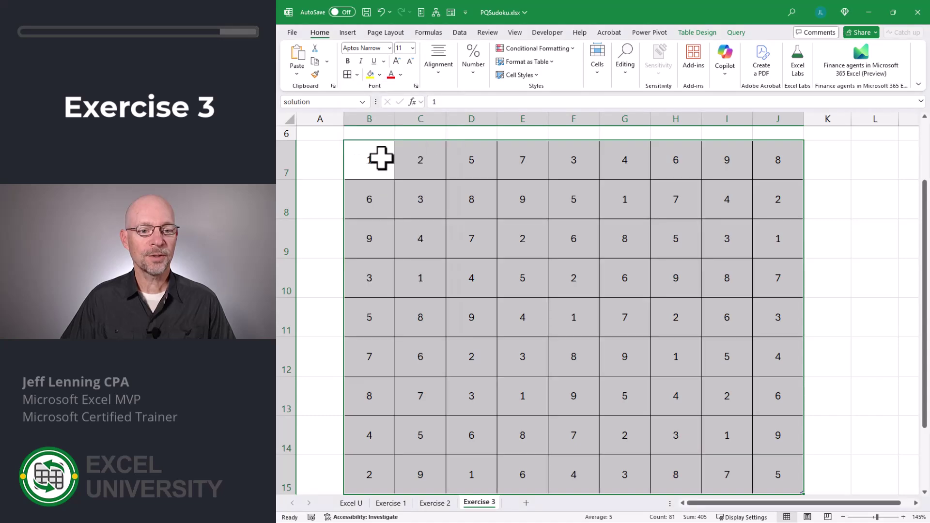
Apply Thick Outside Borders to each 3x3 block, from B7:D9 through H13:J15
drag(378, 156, 473, 240)
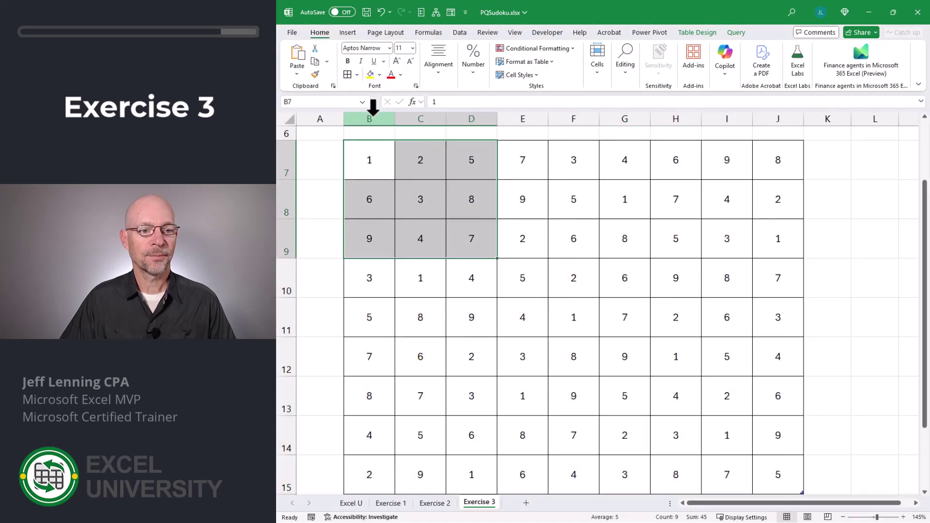
click(357, 74)
click(375, 210)
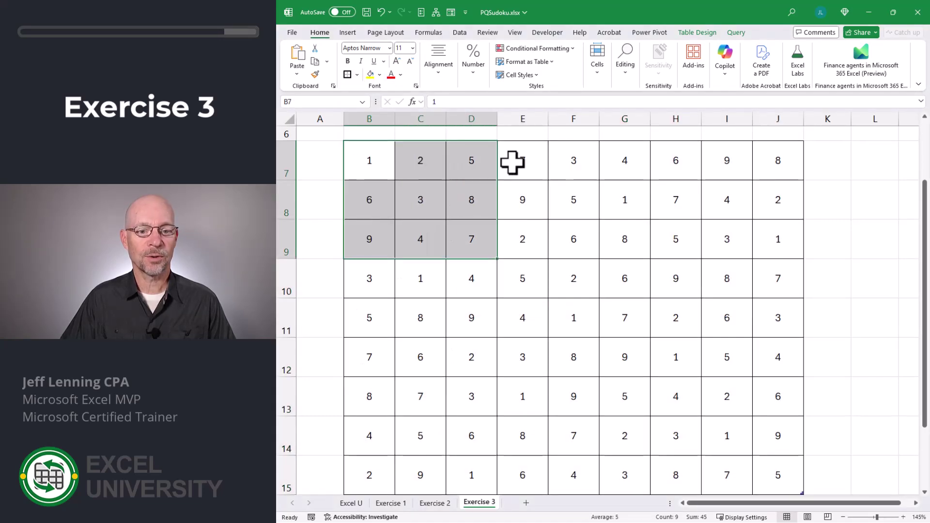
drag(512, 162, 598, 234)
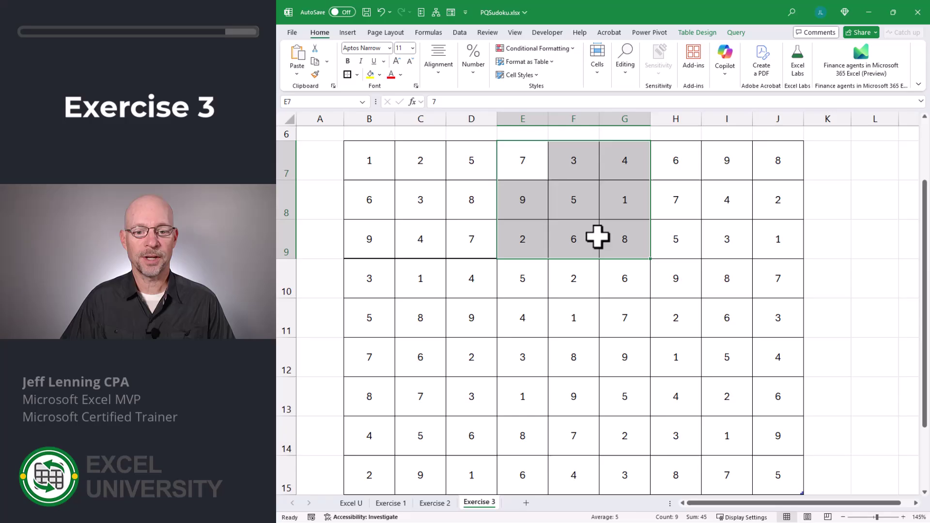
click(347, 74)
drag(675, 160, 778, 239)
click(348, 75)
drag(369, 279, 452, 307)
click(347, 74)
drag(522, 278, 625, 357)
click(347, 74)
drag(675, 279, 777, 357)
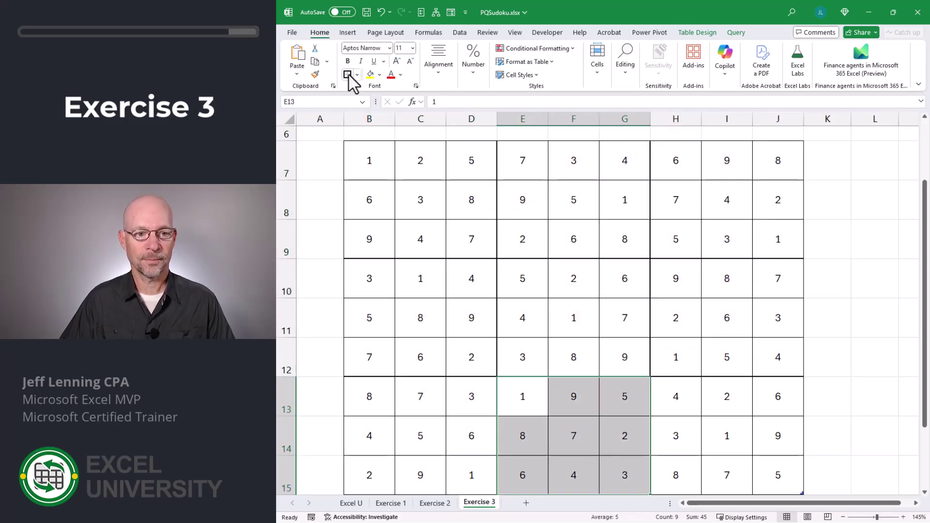
click(347, 74)
drag(675, 396, 777, 475)
click(347, 74)
click(836, 216)
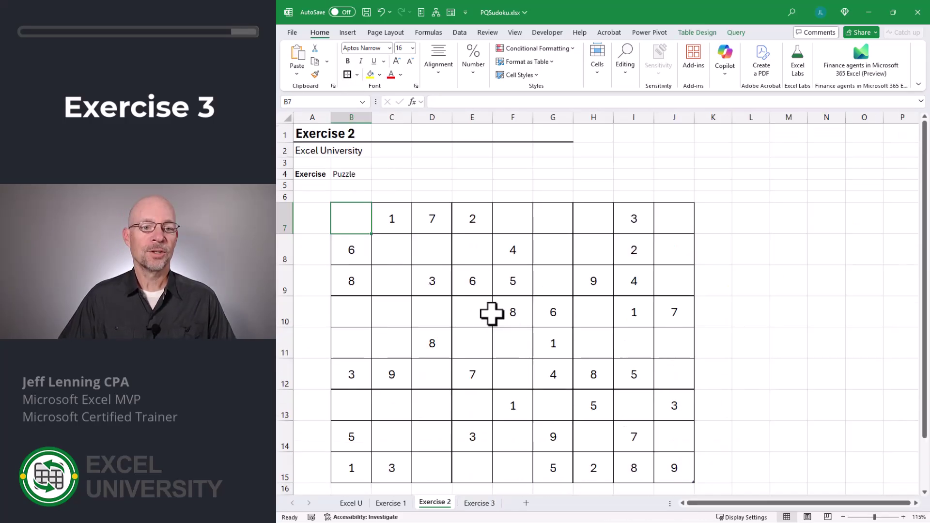
Refresh All to load a new puzzle (row 7: 8, 6, 3), then check the Exercise 3 solution
click(460, 32)
click(364, 56)
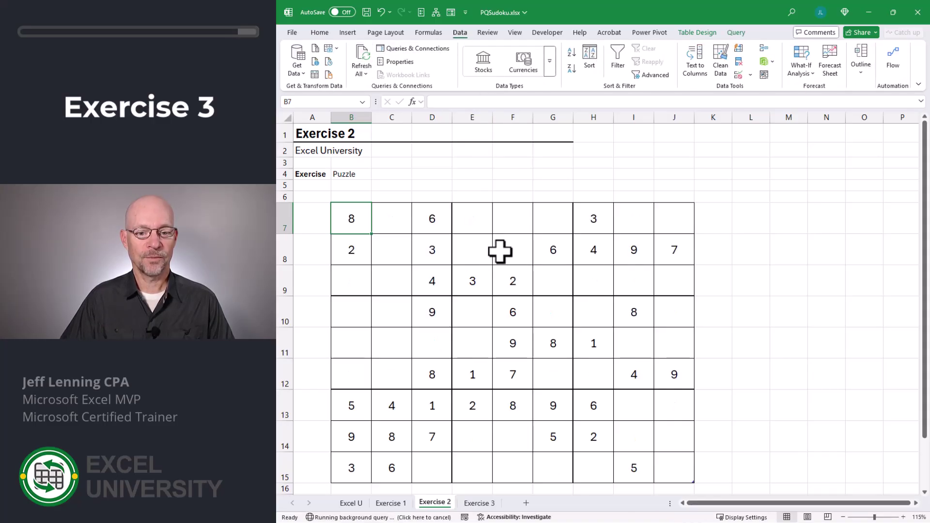
click(479, 503)
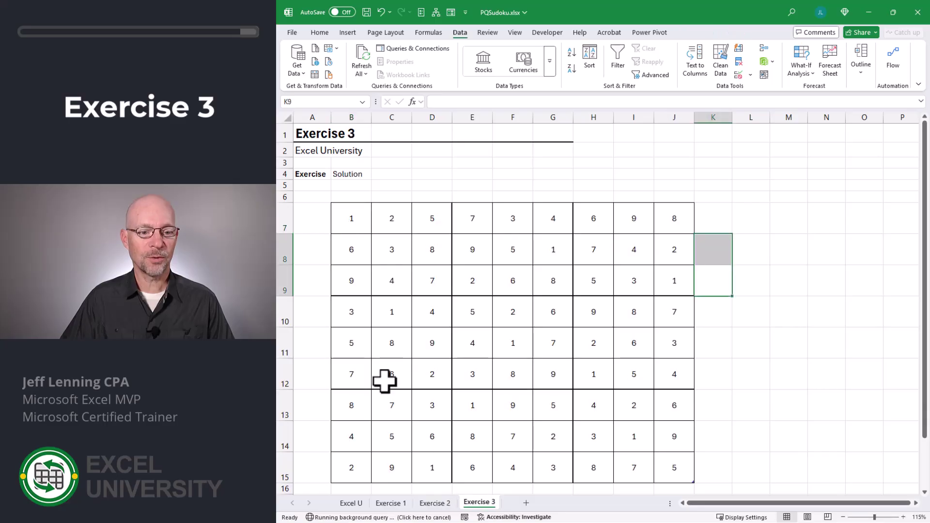